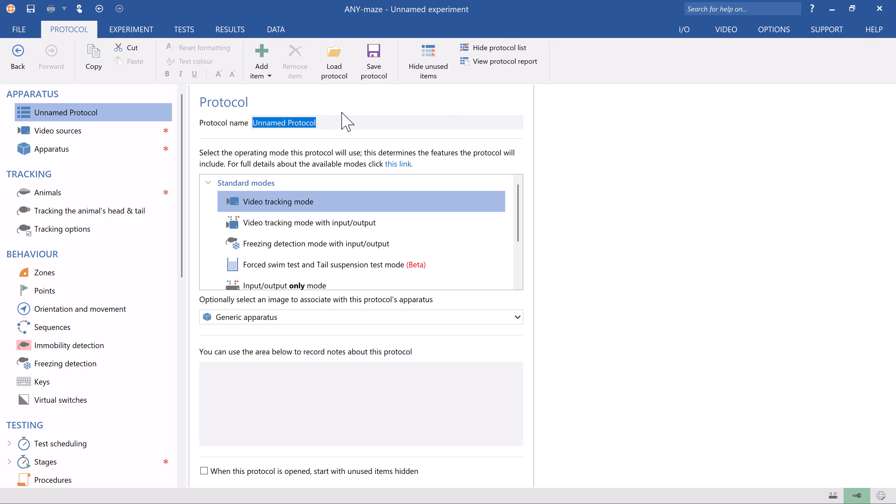
Step: Name the protocol "Open field"
type("Open field")
key("Return")
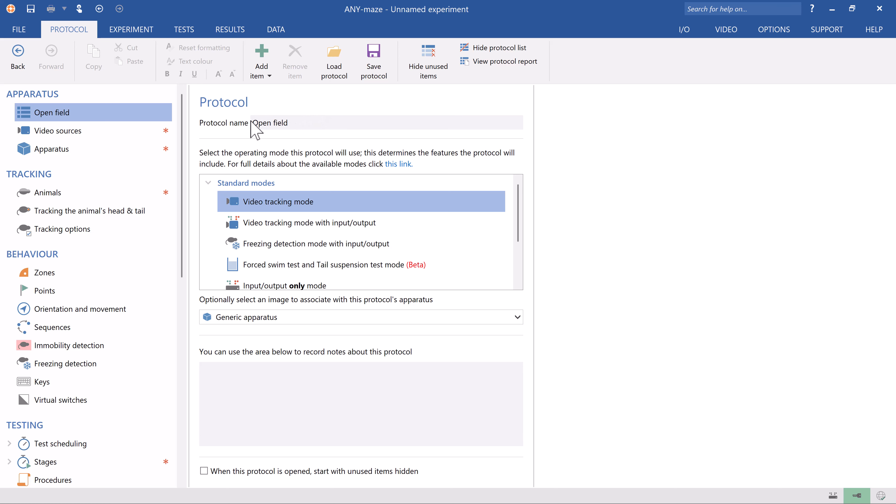
Step: Add a video source named Video 1 that plays the pre-recorded file Animal 1.mp4
right_click(140, 132)
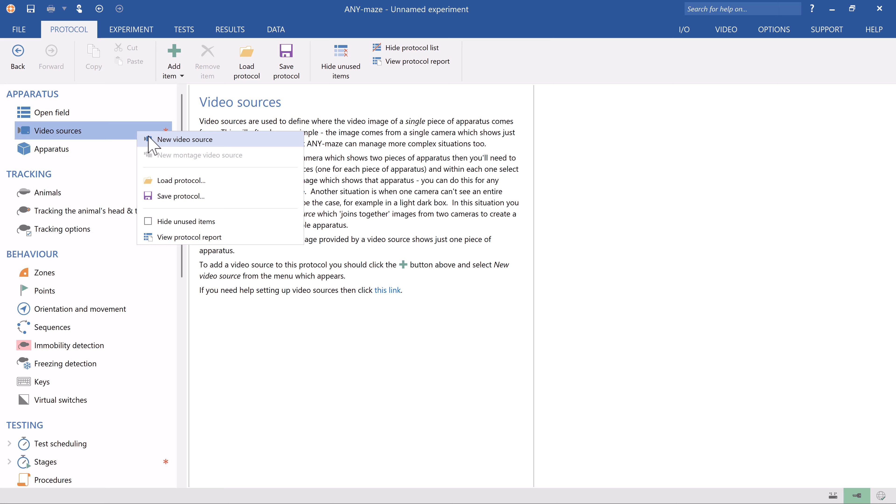
left_click(184, 139)
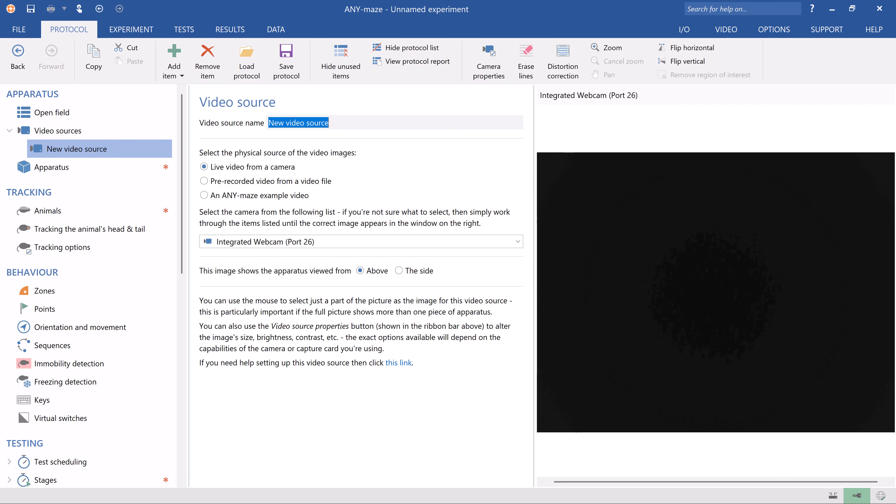
type("Video 1")
key("Tab")
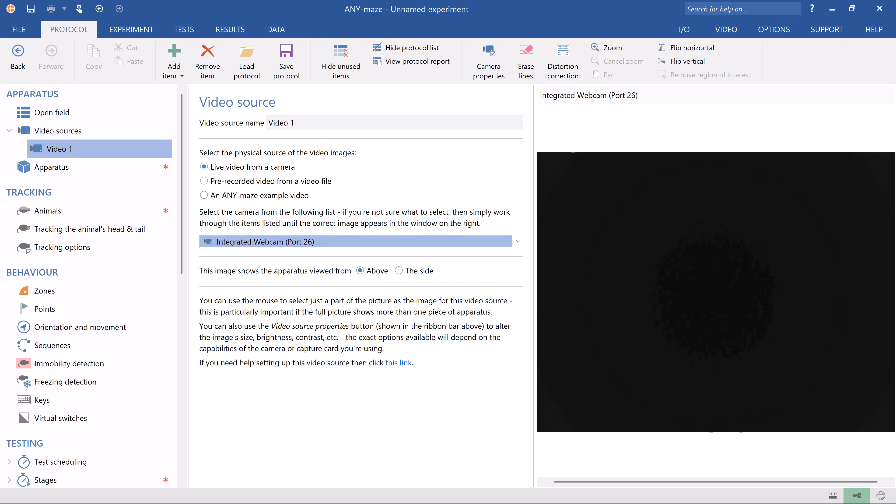
left_click(204, 181)
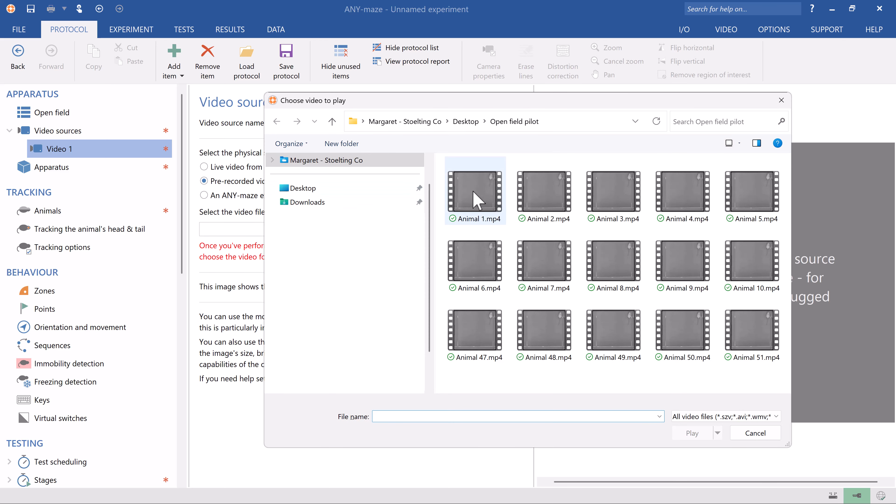
double_click(473, 190)
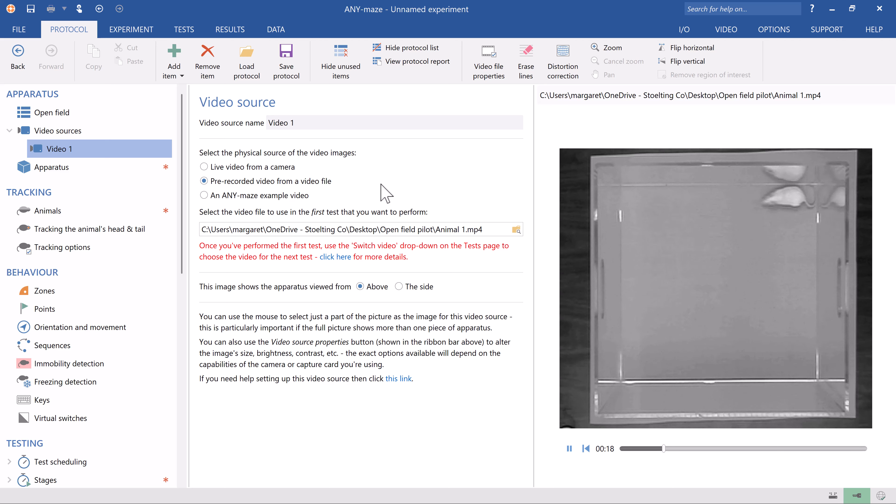
Step: Add a second video source named Video 2 that plays Animal 2.mp4
right_click(166, 157)
left_click(198, 158)
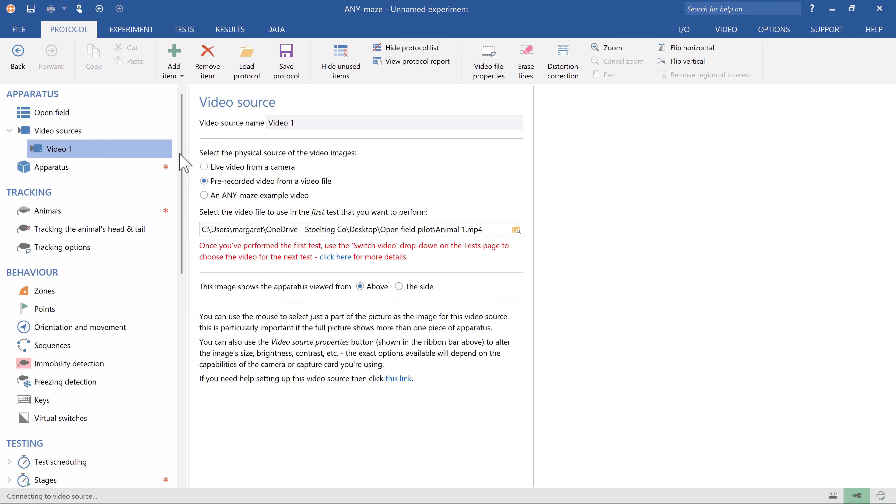
type("Video 2")
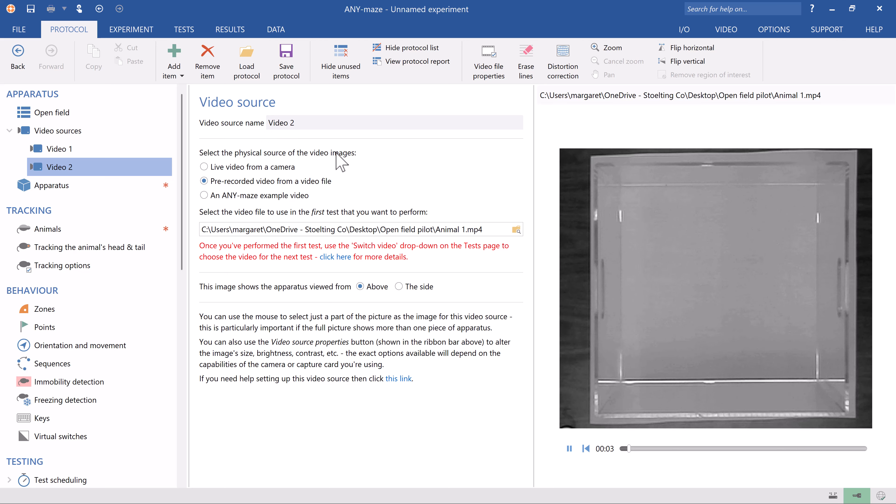
left_click(516, 230)
double_click(540, 204)
Step: Add a third video source named Video 3 that plays Animal 3.mp4
right_click(154, 163)
left_click(202, 170)
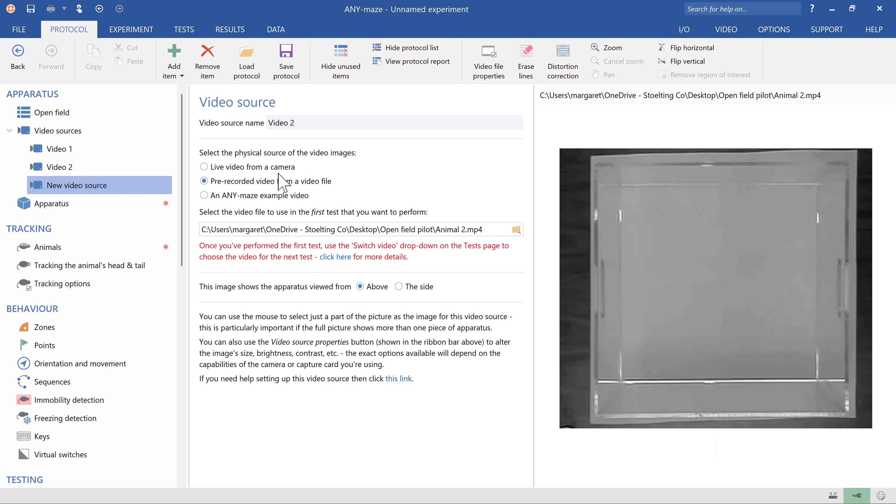
type("Video 3")
key("Tab")
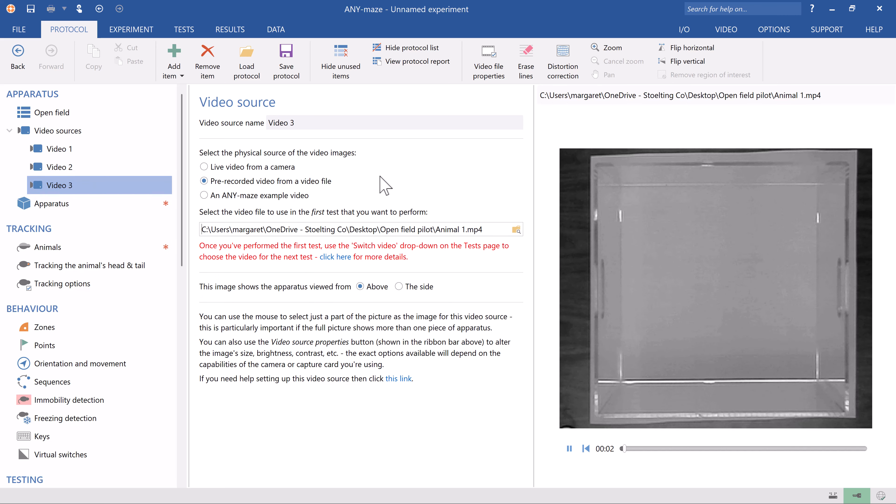
left_click(516, 230)
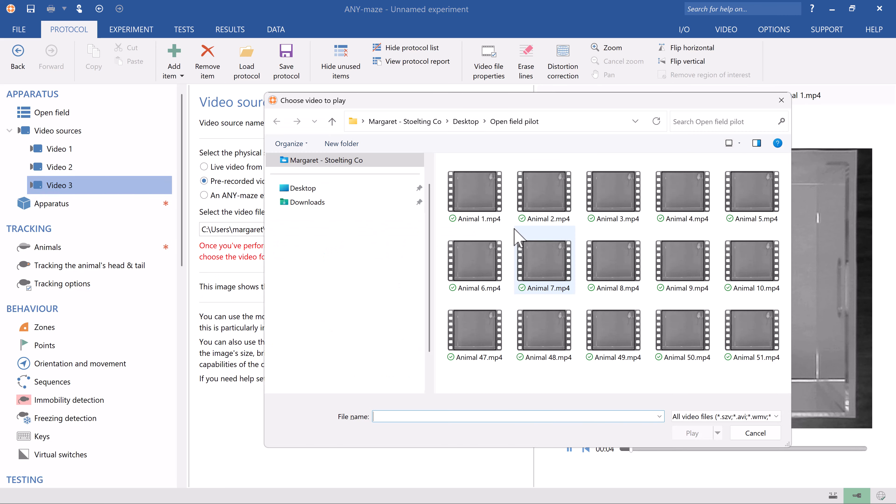
double_click(607, 199)
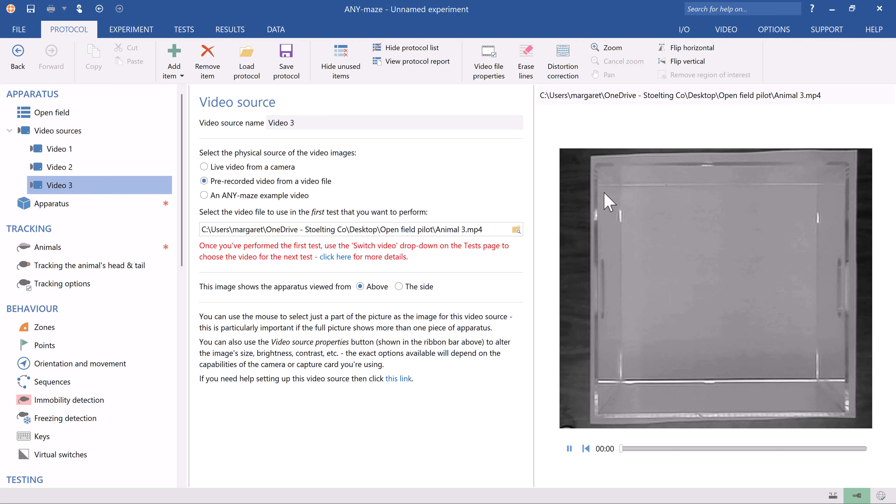
Step: Add a fourth video source named Video 4 that plays Animal 4.mp4
right_click(137, 183)
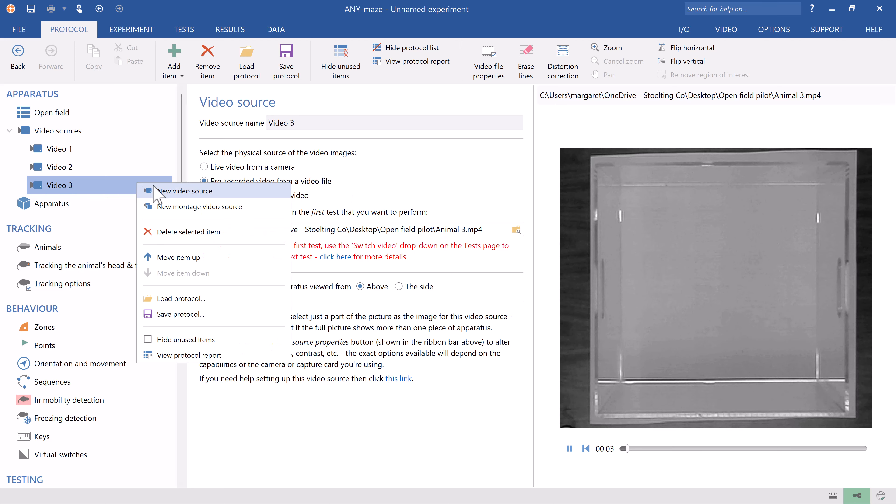
left_click(155, 191)
type("Video ")
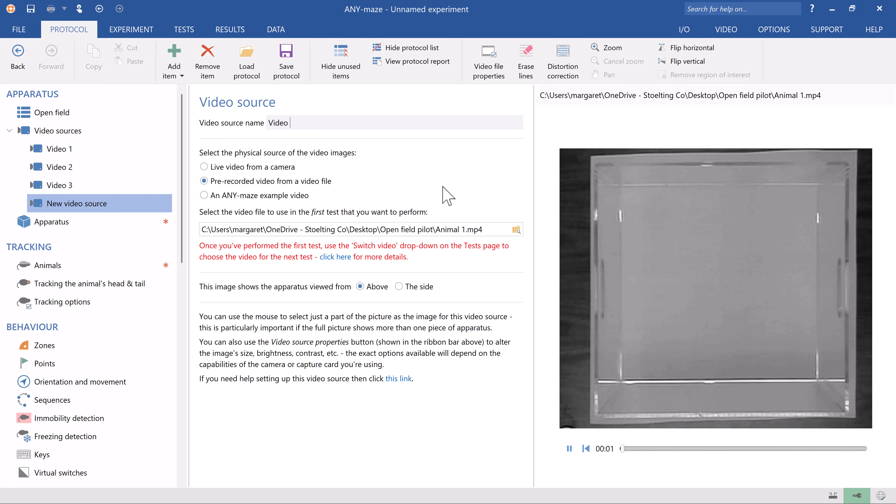
type("4")
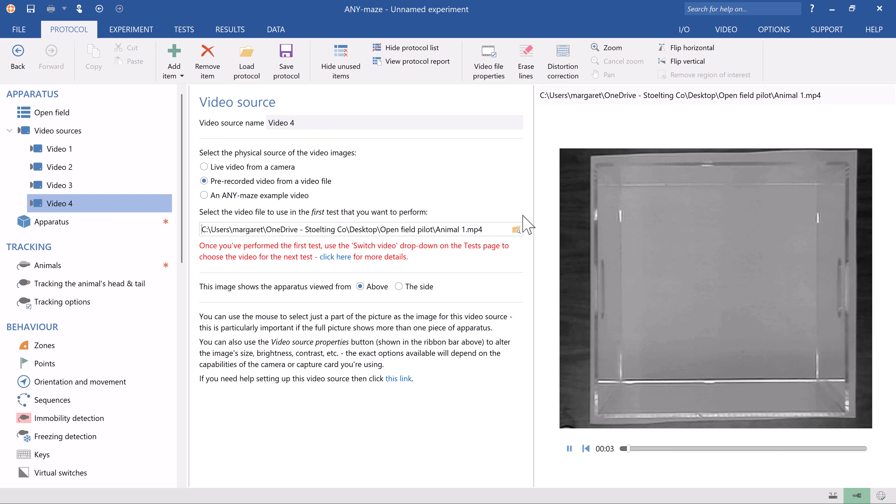
left_click(516, 230)
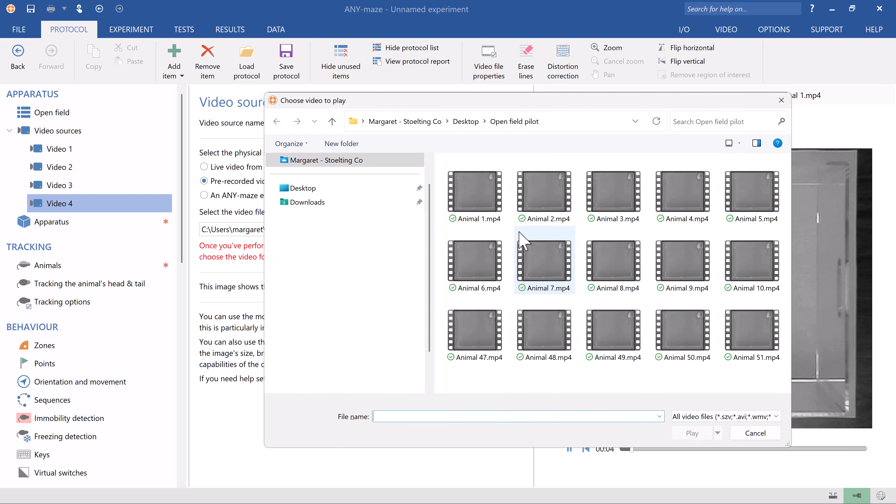
double_click(673, 192)
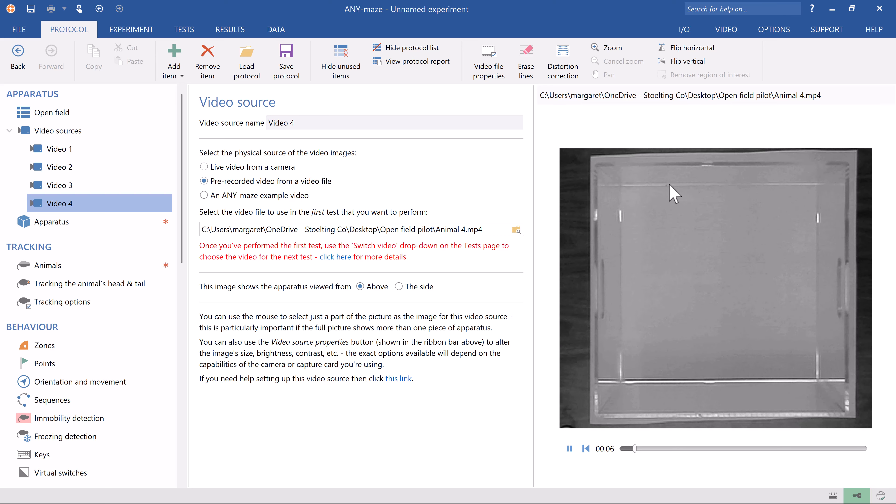
Step: Add a new apparatus named OF 1 and set its video source to Video 1
right_click(154, 223)
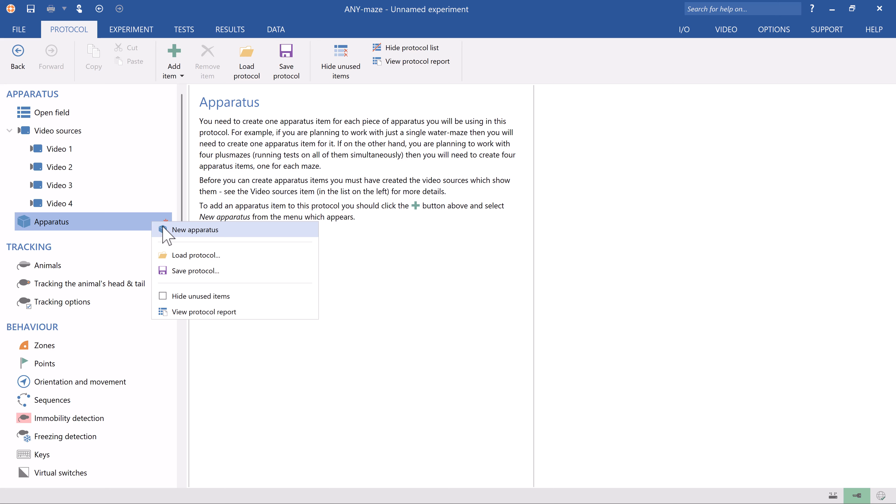
left_click(164, 229)
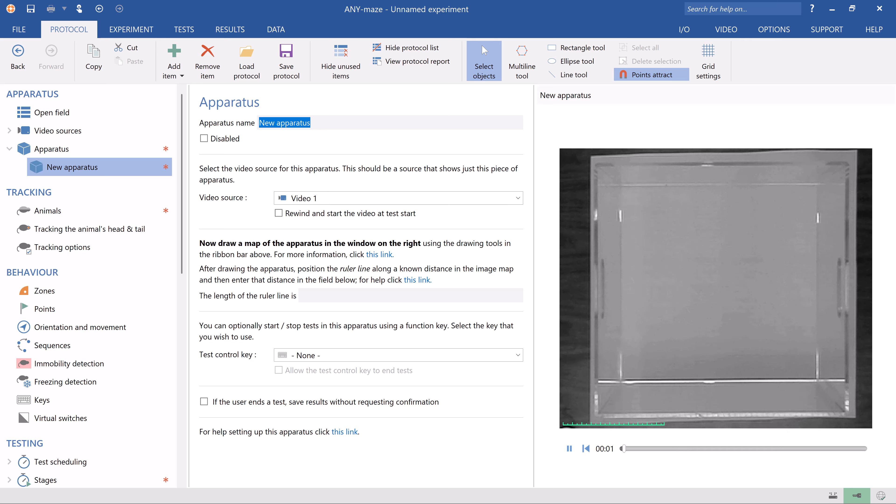
type("OF 1")
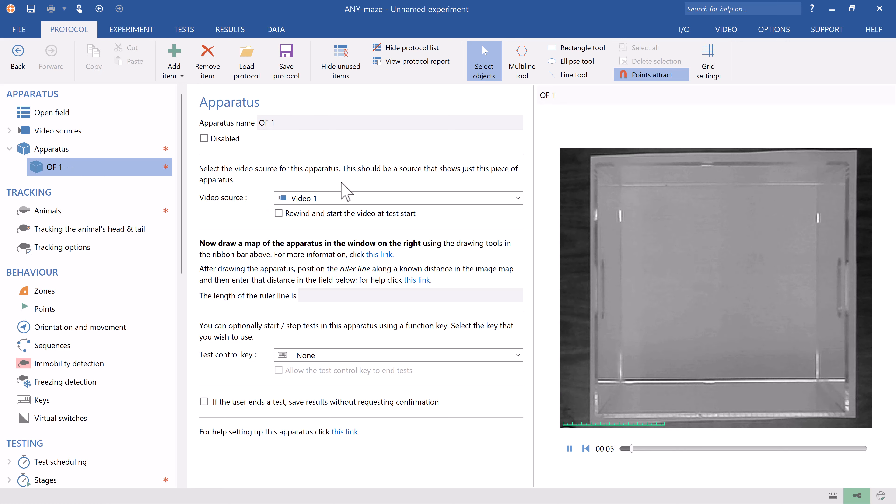
left_click(340, 198)
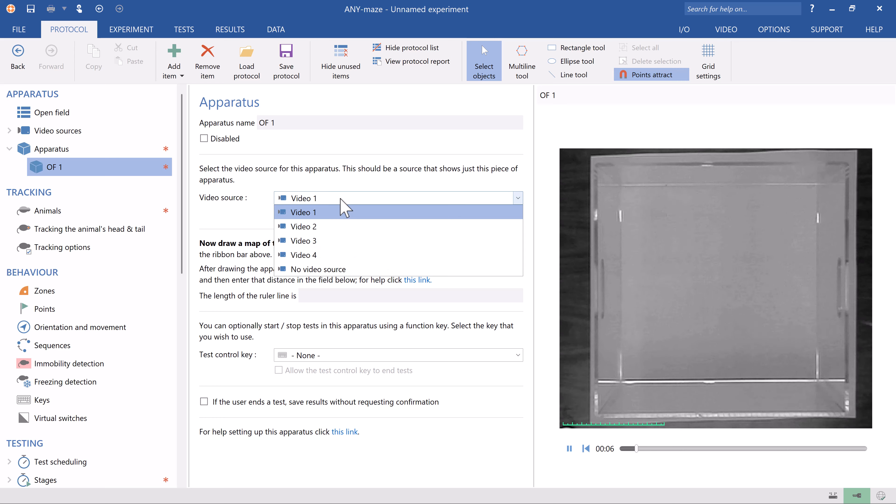
left_click(341, 214)
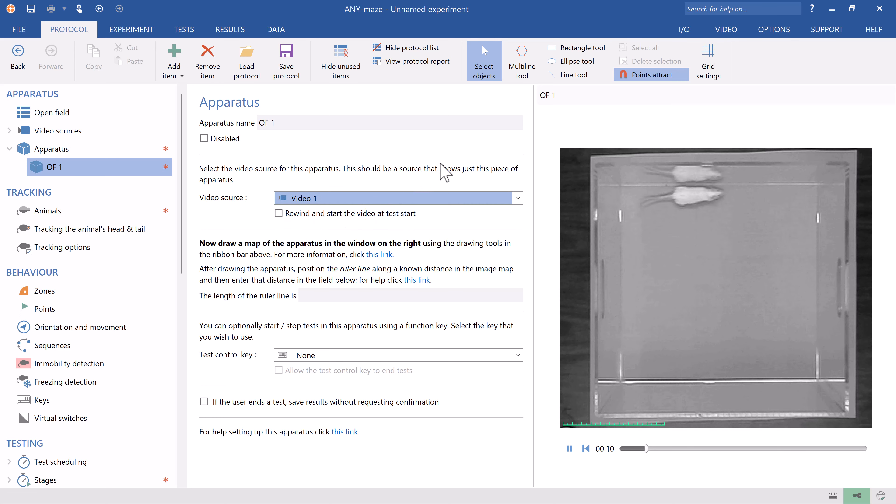
Step: Draw a rectangle around the open field's floor as the apparatus map with the Rectangle tool
left_click(590, 48)
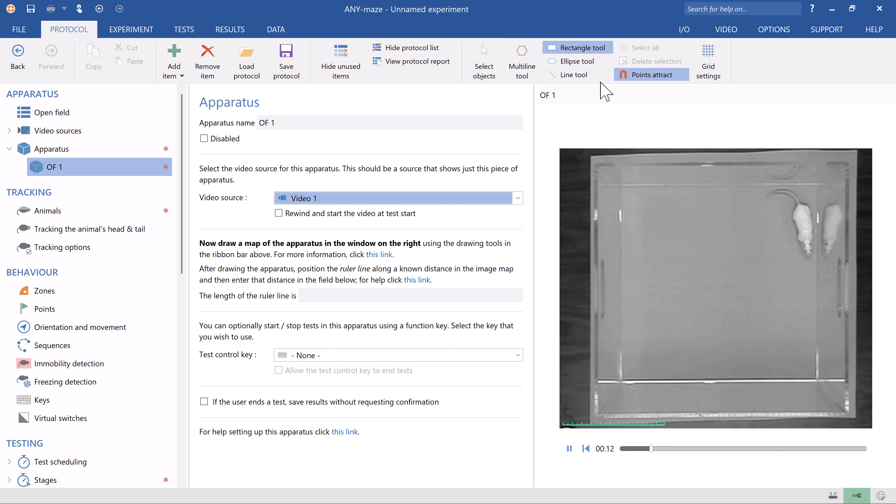
left_click_drag(620, 184, 633, 214)
left_click_drag(656, 247, 818, 385)
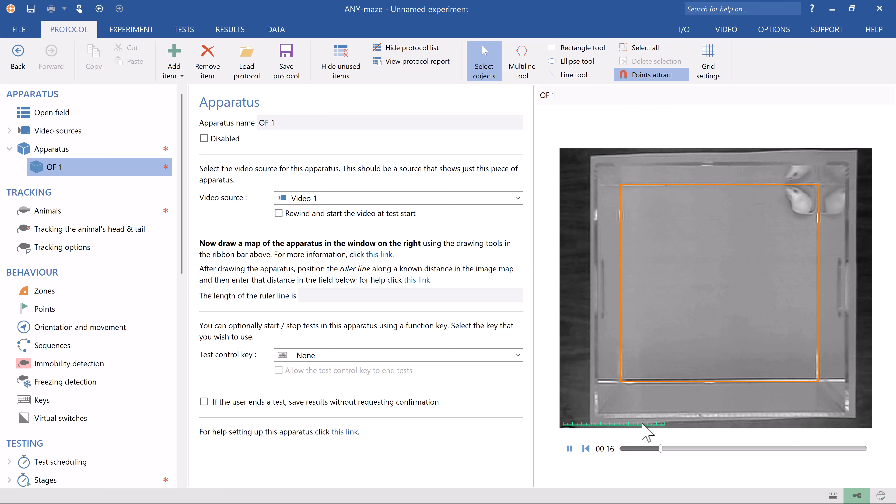
Step: Place the ruler line across the arena's width and set its length to 400 mm
left_click_drag(641, 423, 819, 304)
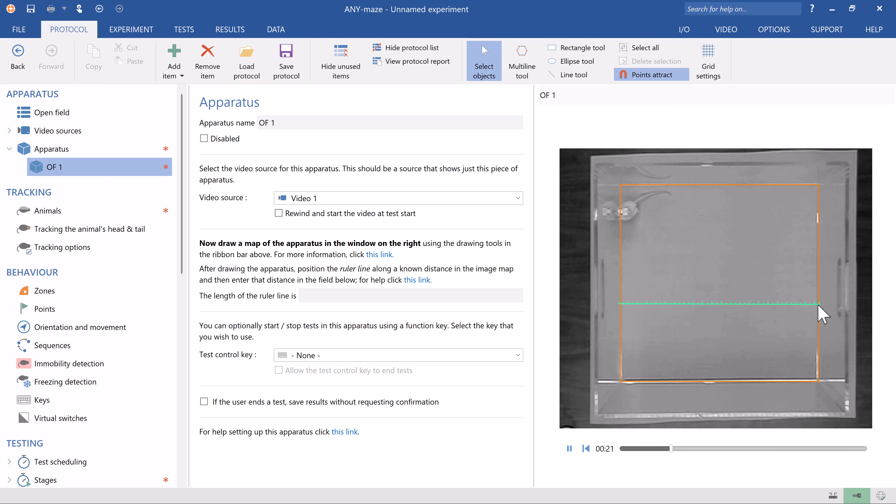
left_click(498, 296)
type("400")
key("Tab")
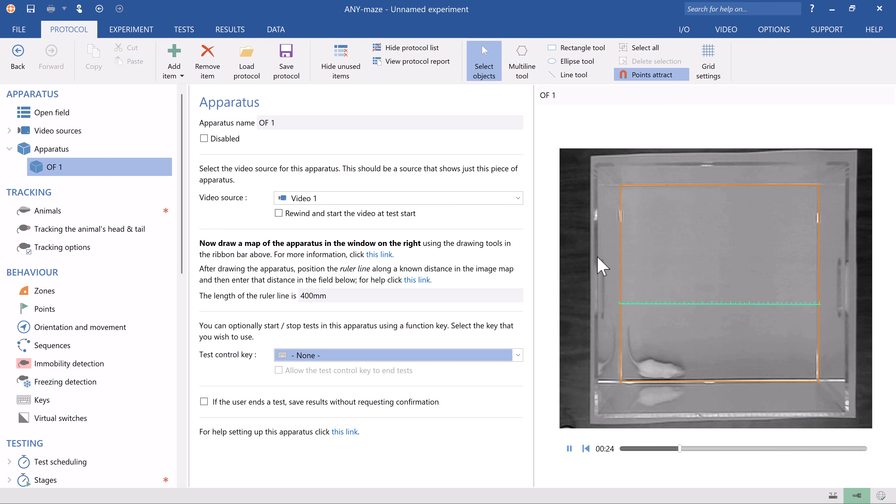
Step: Turn on a square grid in the apparatus grid settings
left_click(707, 67)
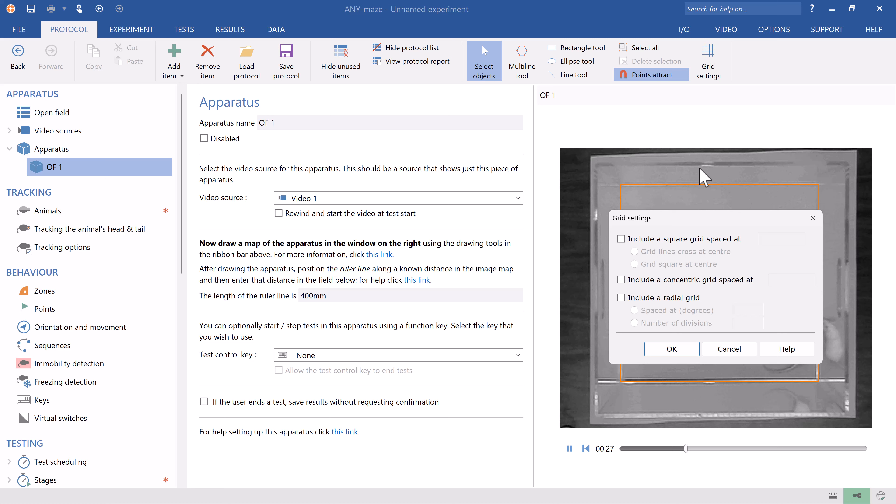
left_click(620, 239)
left_click(658, 350)
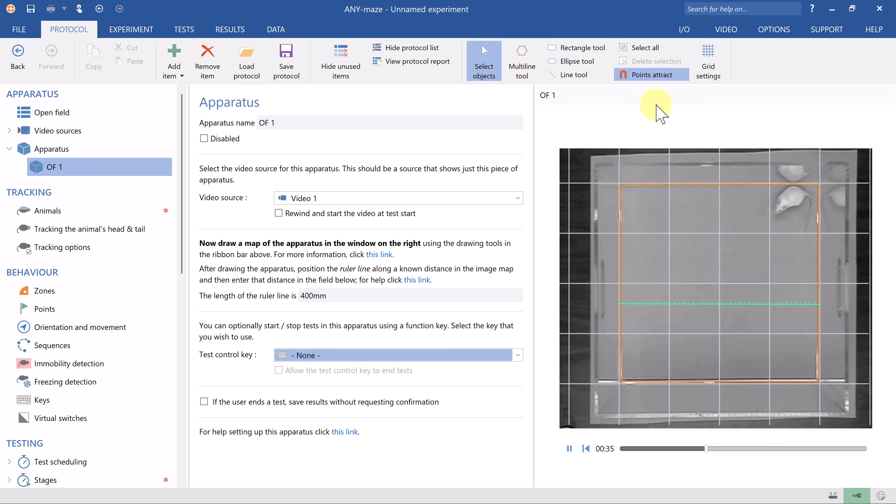
Step: Select all drawn objects of the OF 1 map and copy them
left_click(640, 50)
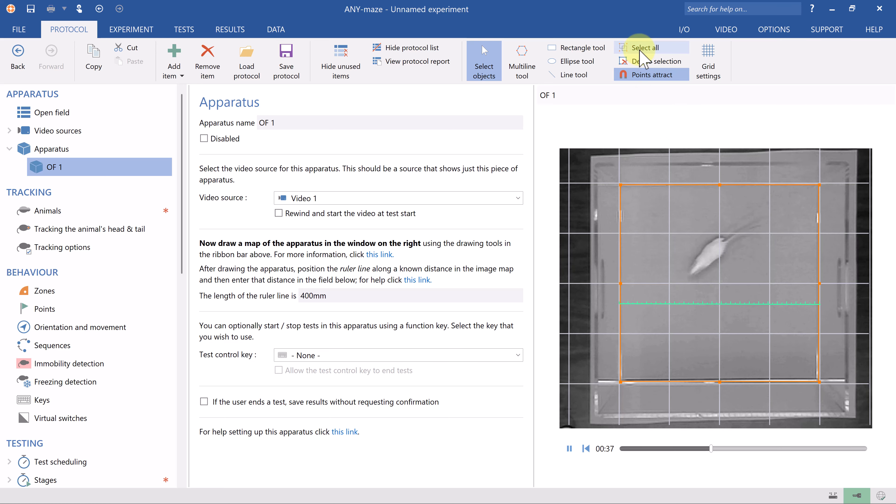
left_click(91, 54)
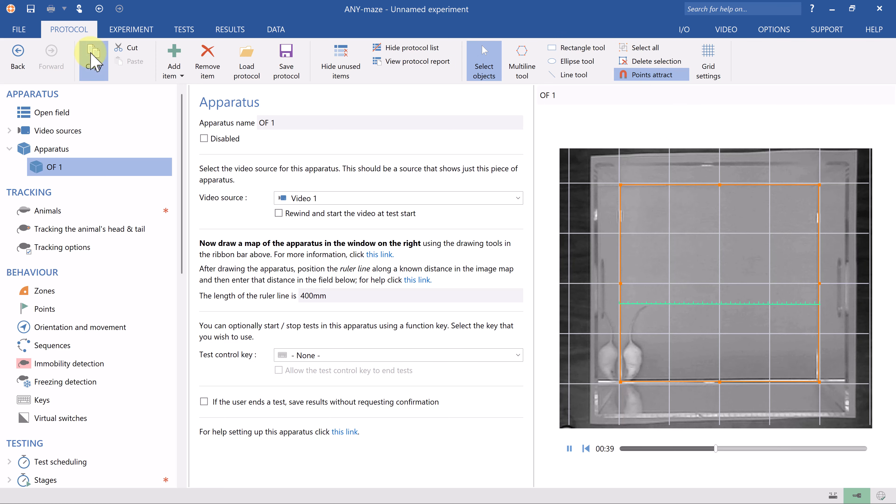
Step: Add another apparatus named OF 2, using Video 2
right_click(108, 165)
left_click(116, 172)
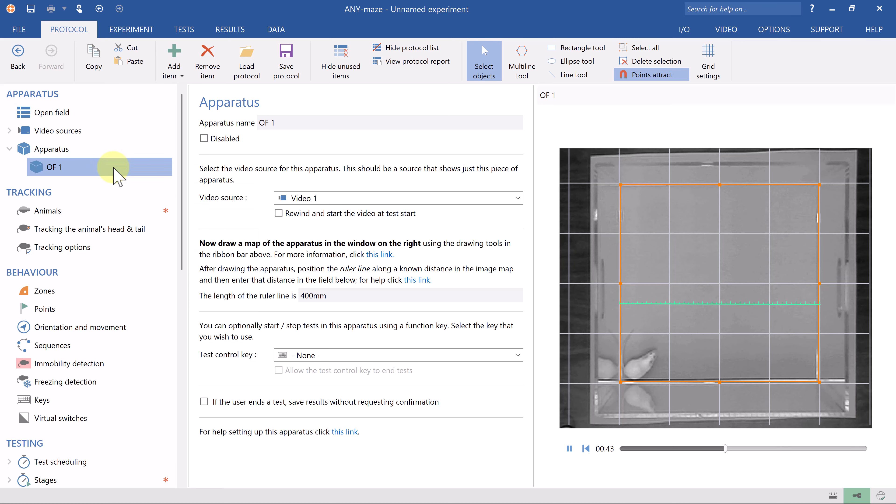
type("OF 2")
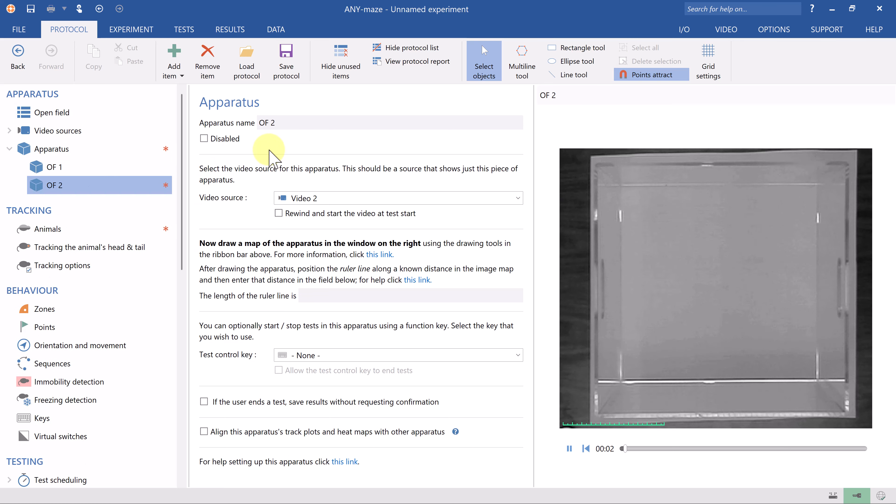
Step: Paste the copied map objects into OF 2 and set its ruler line length to 400 mm
left_click(608, 180)
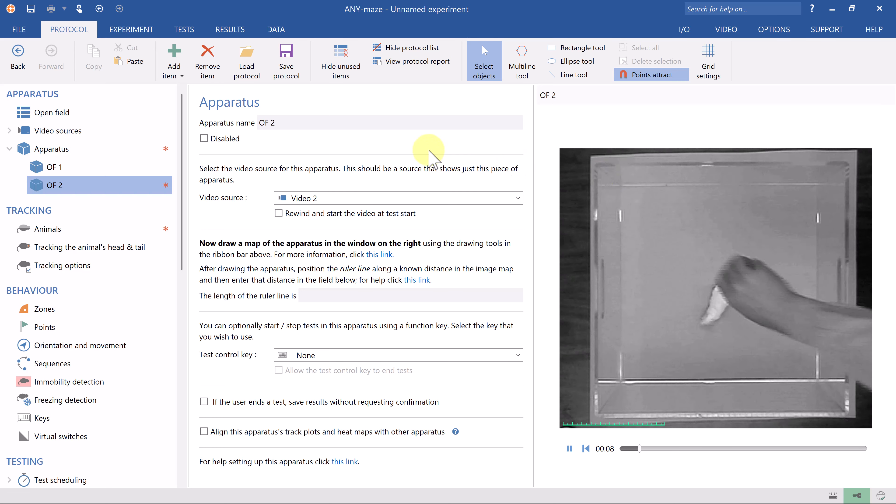
left_click(124, 62)
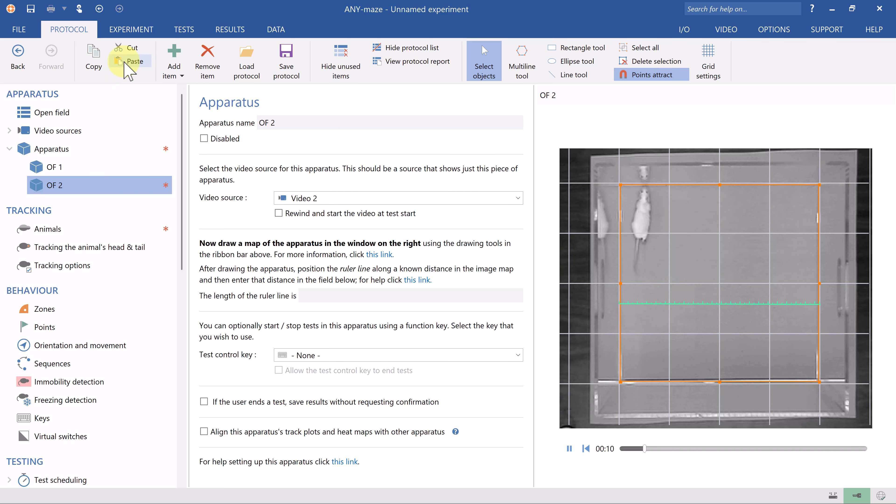
left_click(309, 296)
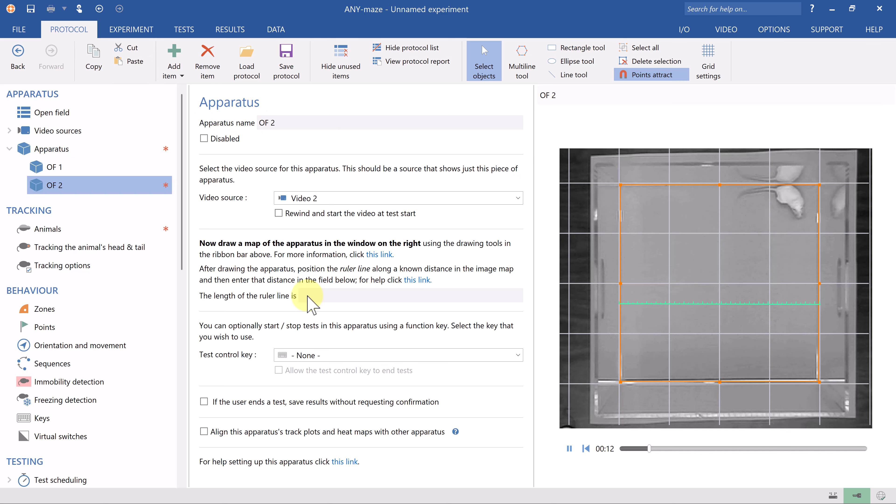
type("400mm")
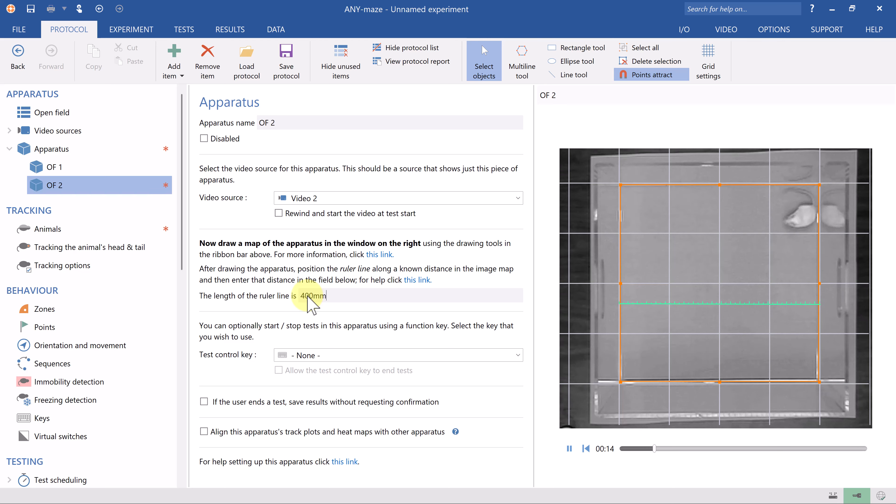
key("Tab")
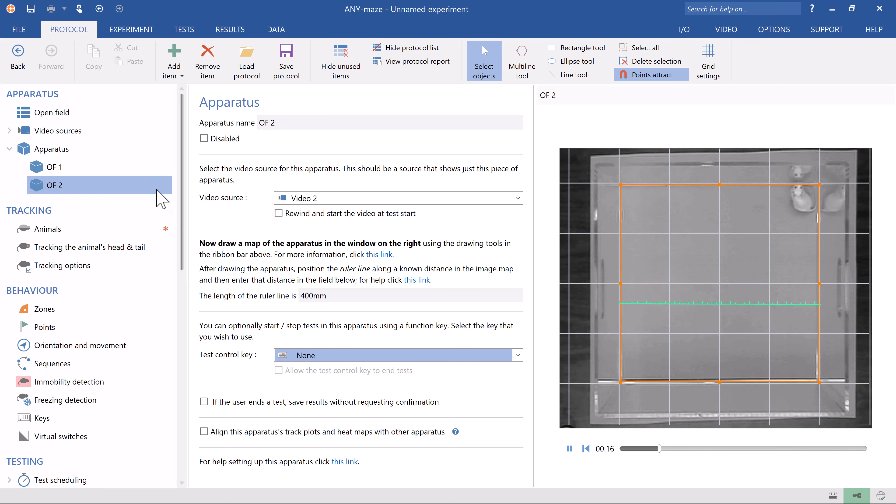
Step: Add another apparatus named OF 3
right_click(164, 187)
left_click(178, 196)
type("OF 3")
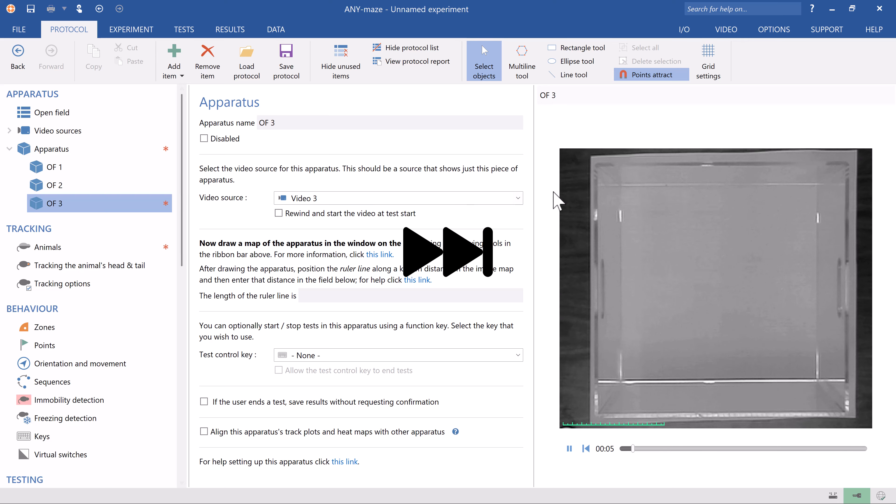
Step: Paste the copied map objects into OF 3 and set its ruler line length to 400mm
left_click(131, 61)
left_click(313, 296)
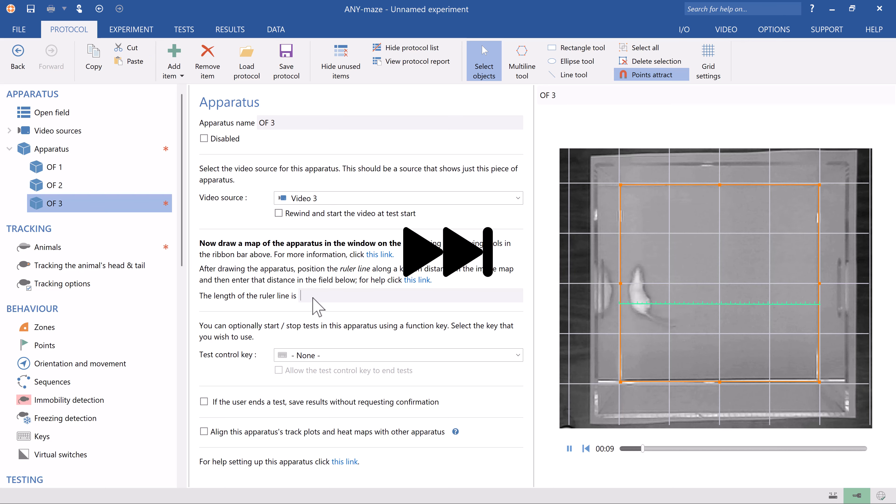
type("400mm")
key("Tab")
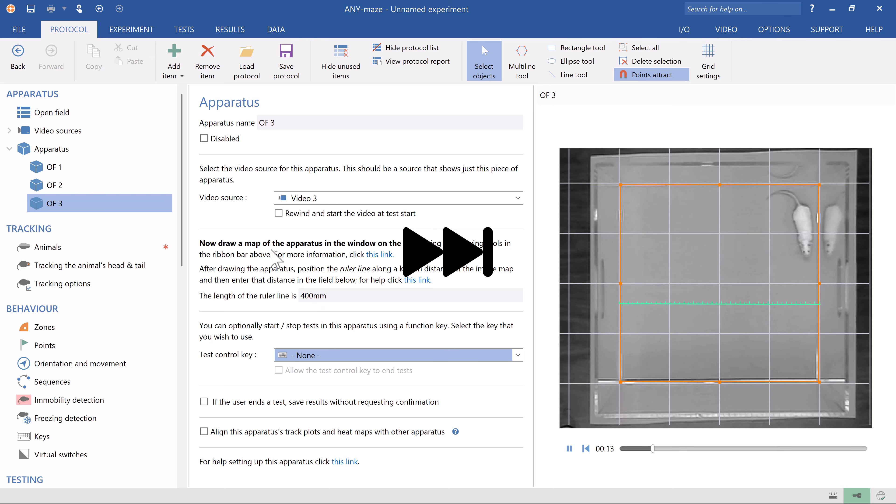
Step: Add another apparatus named OF 4
right_click(160, 204)
left_click(183, 209)
type("OF 4")
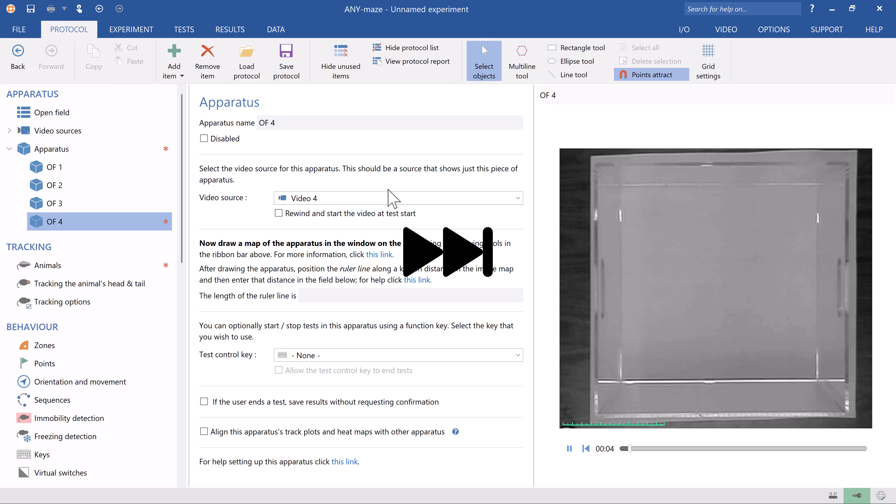
left_click(648, 226)
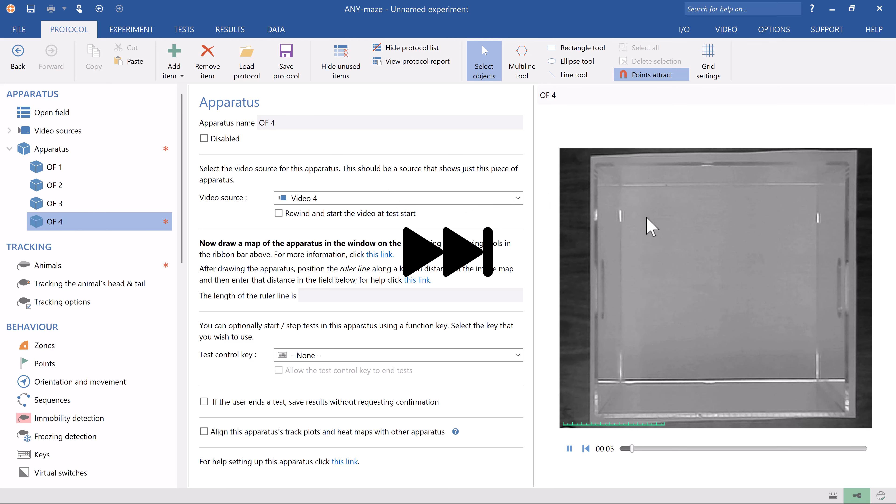
Step: Paste the copied map objects into OF 4 and set its ruler line length to 400mm
left_click(134, 62)
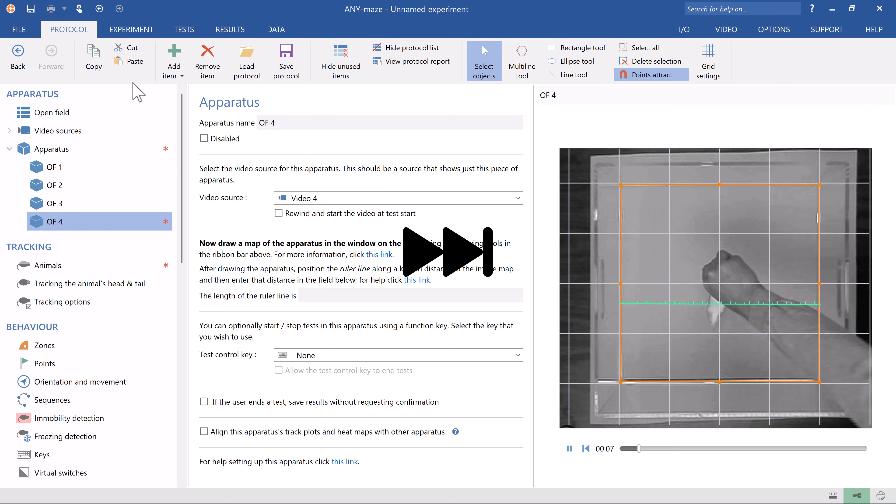
left_click(315, 296)
type("400mm")
key("Tab")
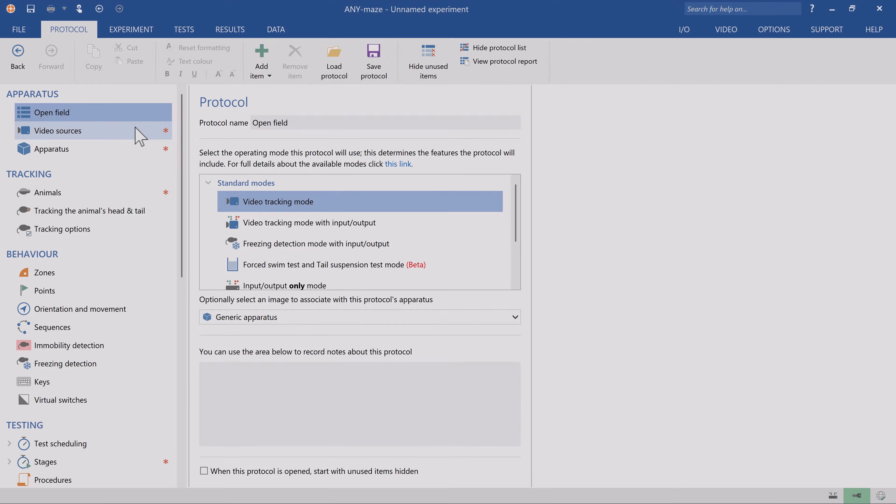
Step: Add a new video source named Quadrant 1 using the pre-recorded video file 1 camera 4 open fields.mp4
right_click(135, 128)
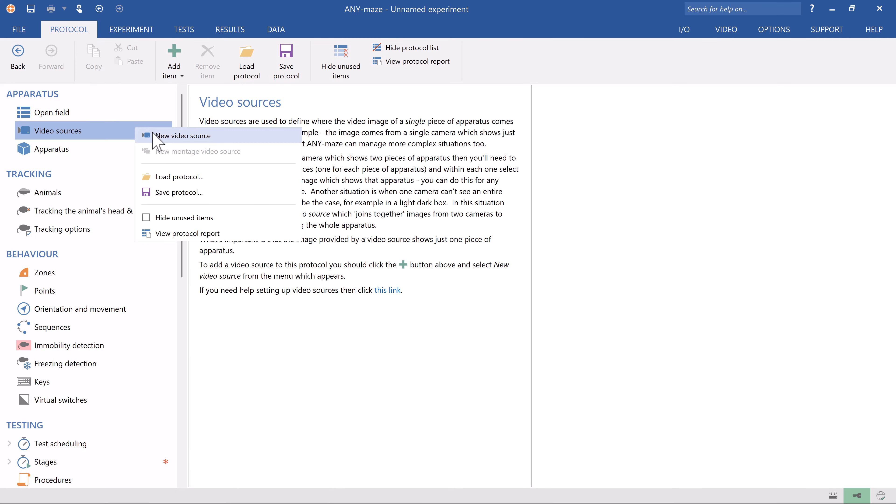
left_click(148, 134)
triple_click(270, 123)
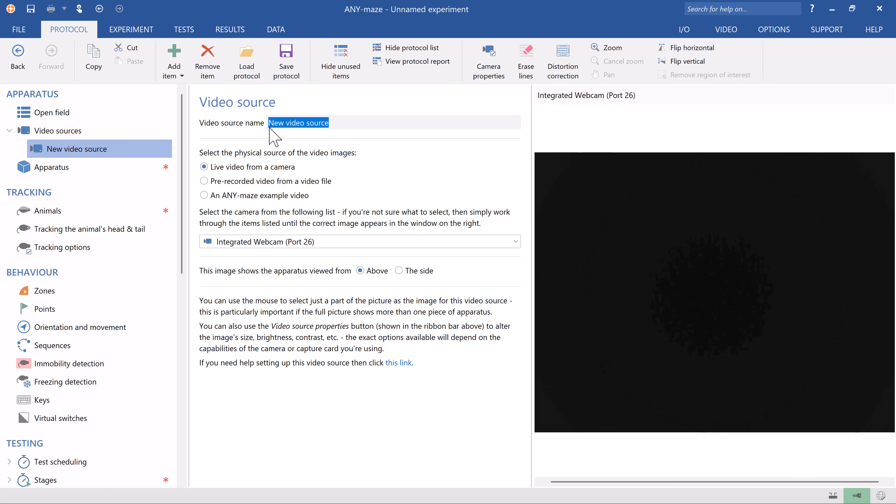
type("Quadrant 1")
key("Tab")
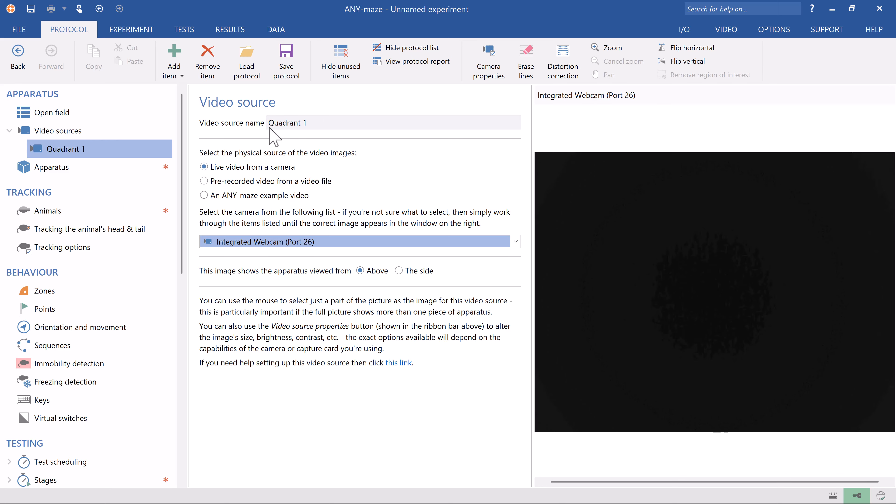
left_click(205, 180)
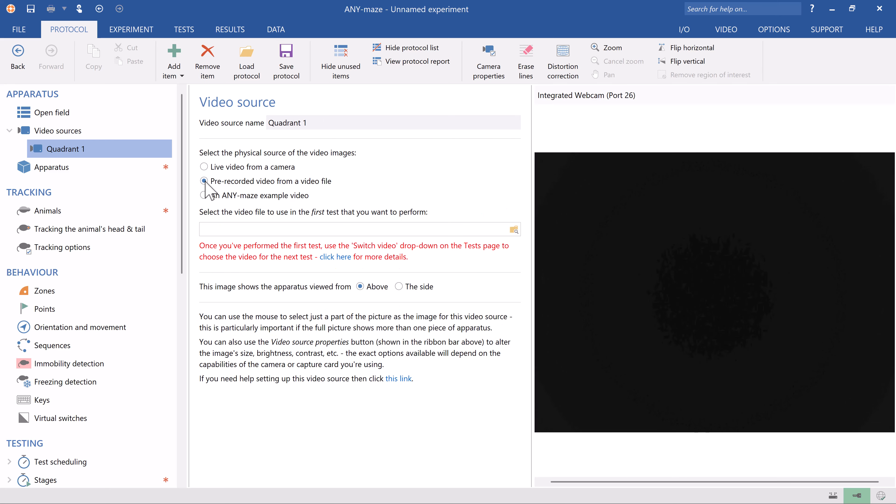
double_click(465, 153)
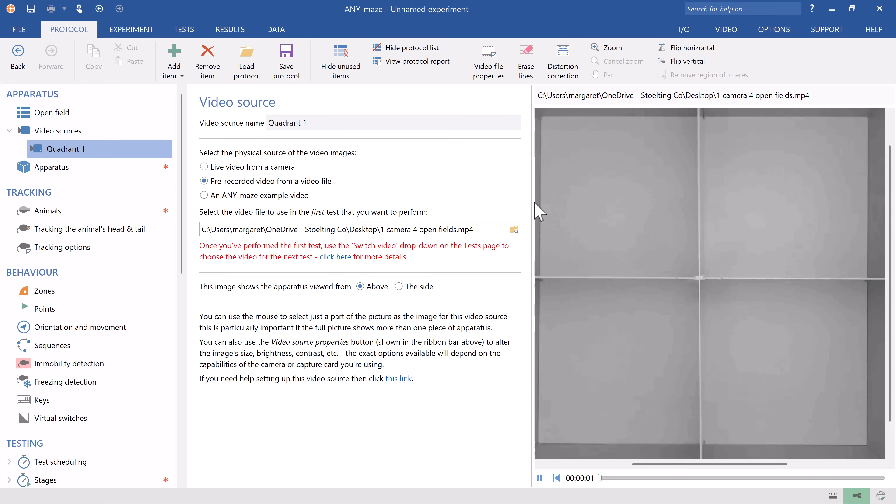
Step: Draw Quadrant 1's region of interest around the top-left open field, about 376 x 352 pixels
left_click_drag(532, 203, 500, 203)
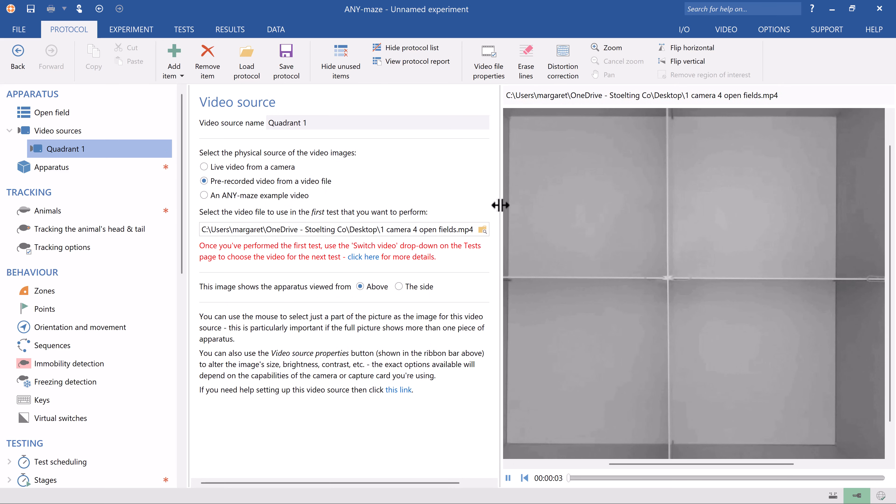
left_click_drag(613, 464, 568, 464)
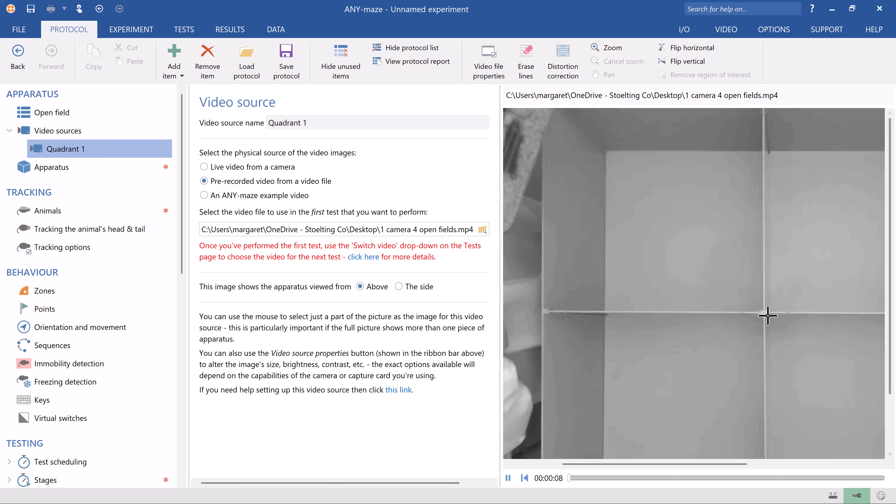
left_click_drag(768, 315, 547, 110)
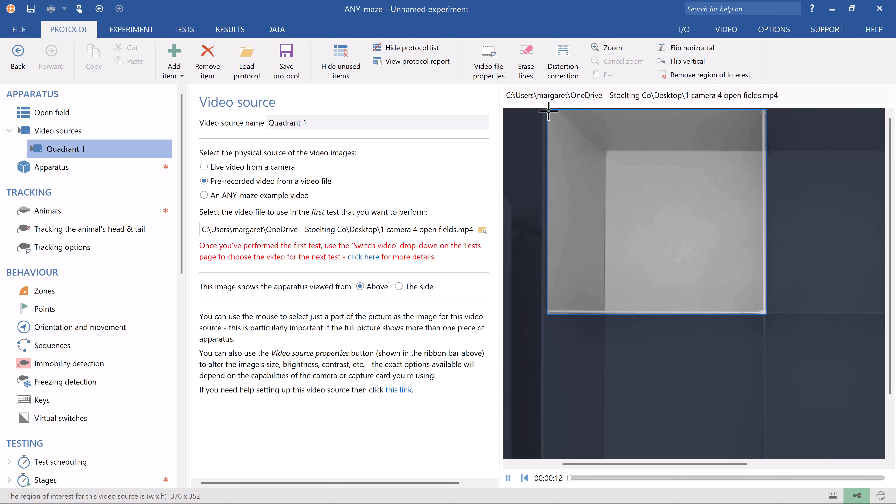
left_click_drag(670, 256, 671, 256)
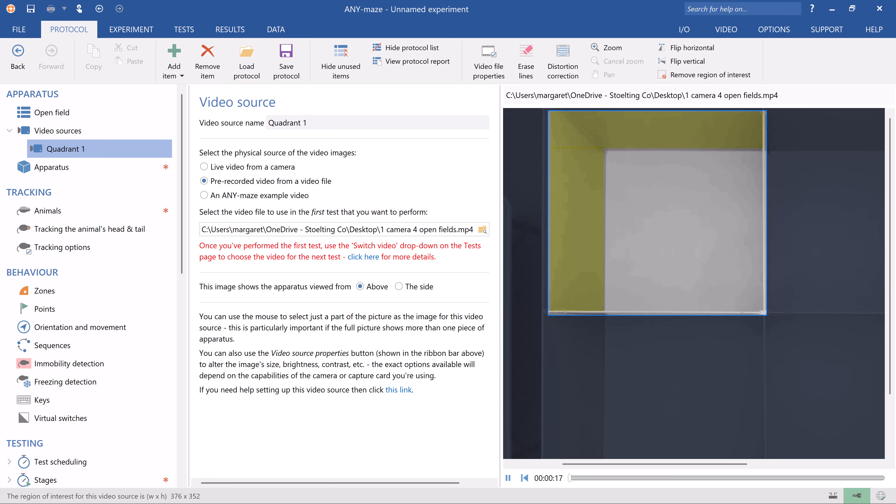
Step: Add a video source named Quadrant 2 with a region of interest around the top-right open field, about 352 x 352
right_click(161, 149)
left_click(172, 155)
type("Quadra")
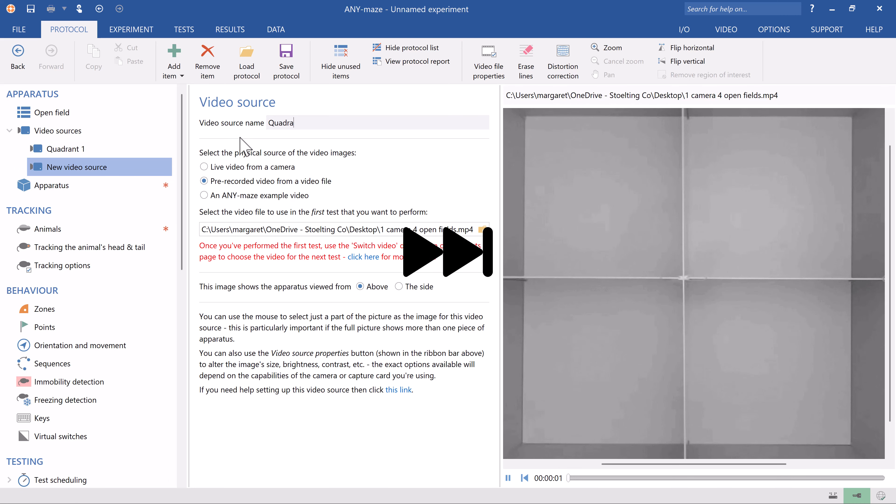
type("nt 2")
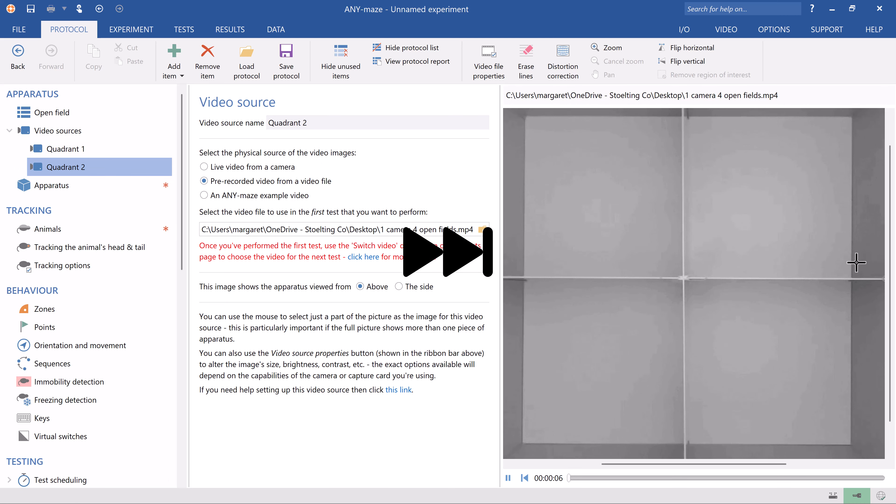
left_click_drag(681, 278, 885, 108)
left_click_drag(891, 149, 860, 107)
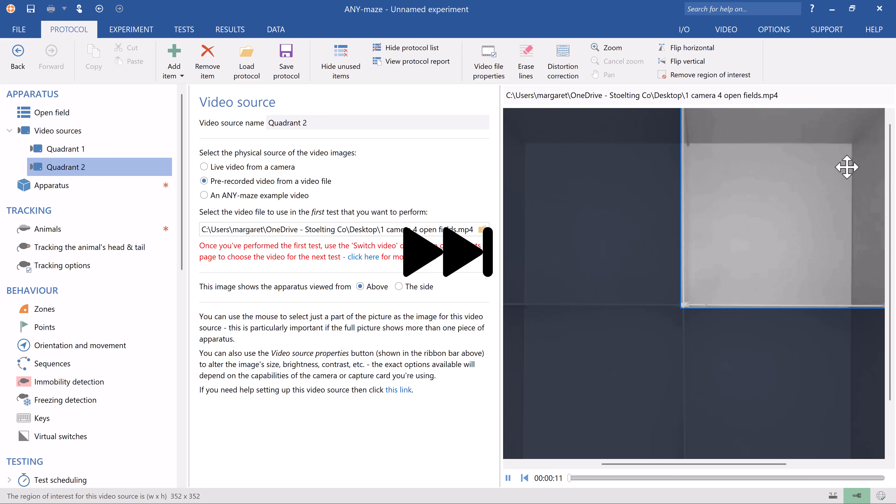
Step: Add a video source named Quadrant 3 with a region of interest around the bottom-left open field, about 392 x 372
right_click(154, 167)
left_click(215, 170)
type("Quadrant ")
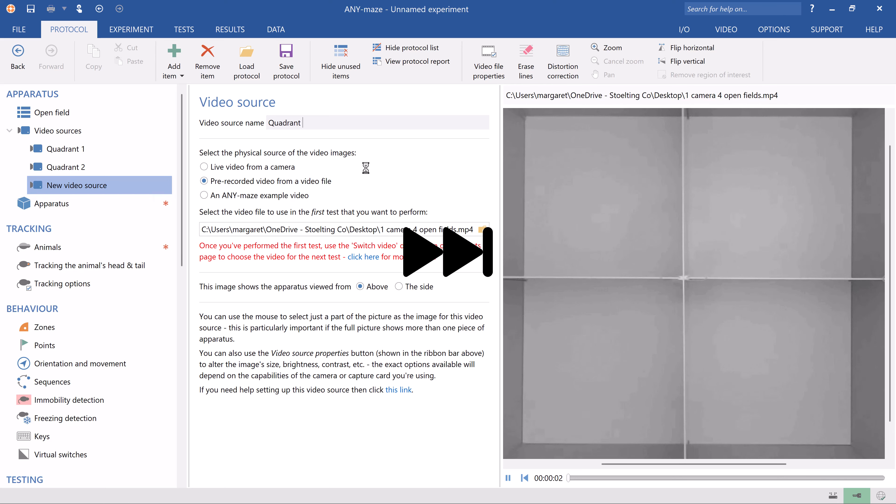
type("3")
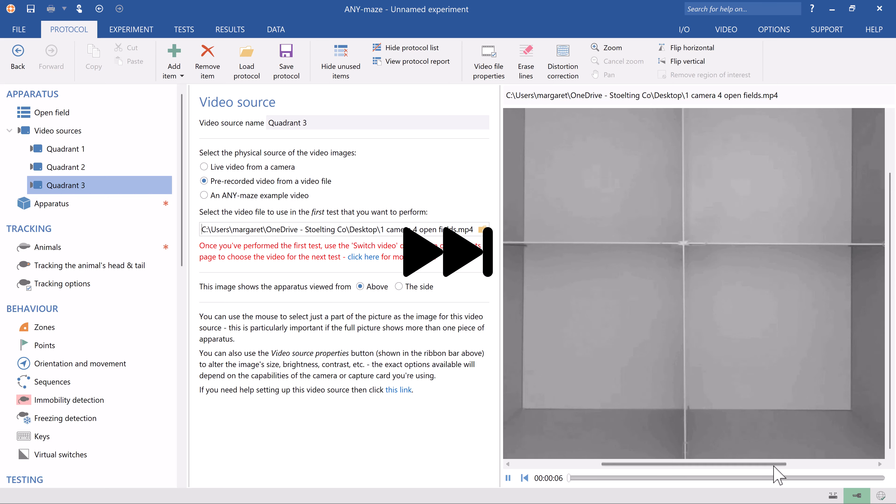
left_click_drag(767, 237, 544, 460)
left_click_drag(652, 310, 652, 318)
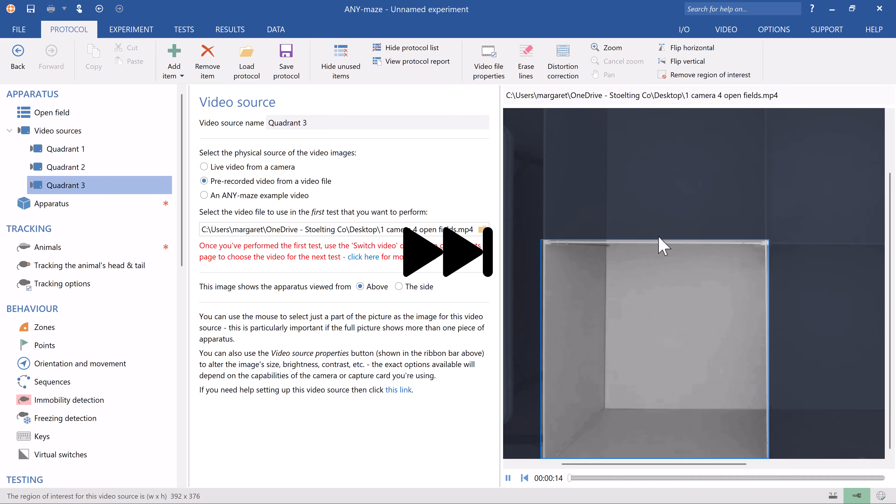
left_click_drag(658, 241, 658, 243)
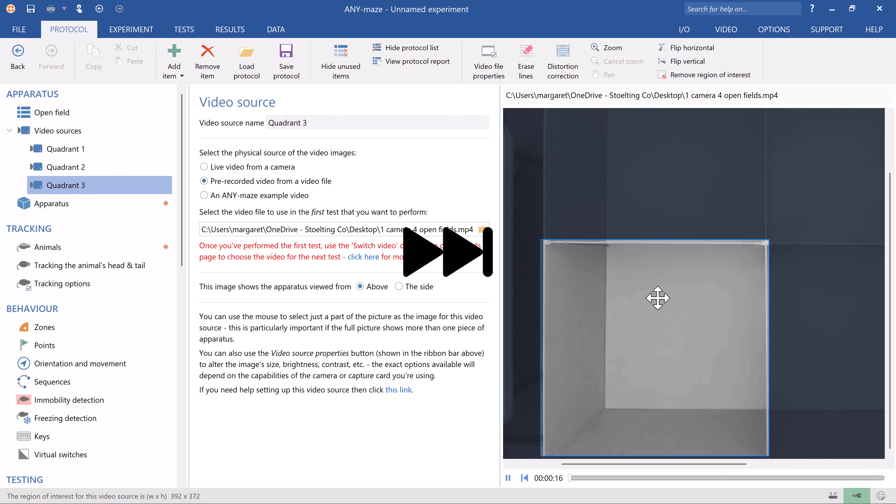
Step: Add a video source named Quadrant 4 with a region of interest around the bottom-right open field, about 384 x 372
right_click(163, 187)
left_click(212, 194)
type("Quadr")
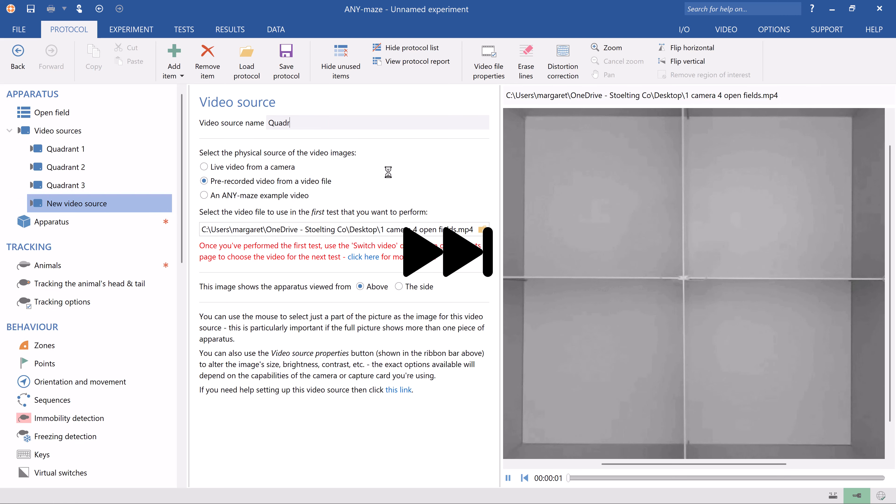
type("ant 4")
left_click_drag(686, 464, 714, 464)
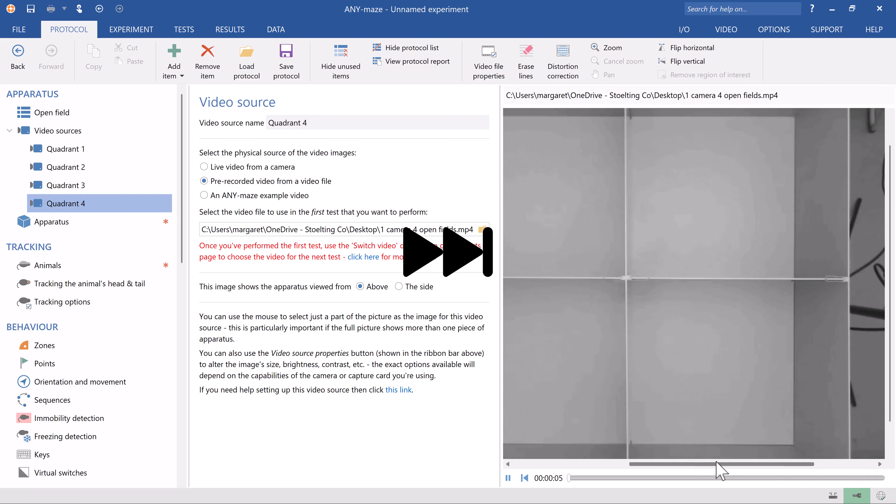
left_click_drag(891, 366, 892, 394)
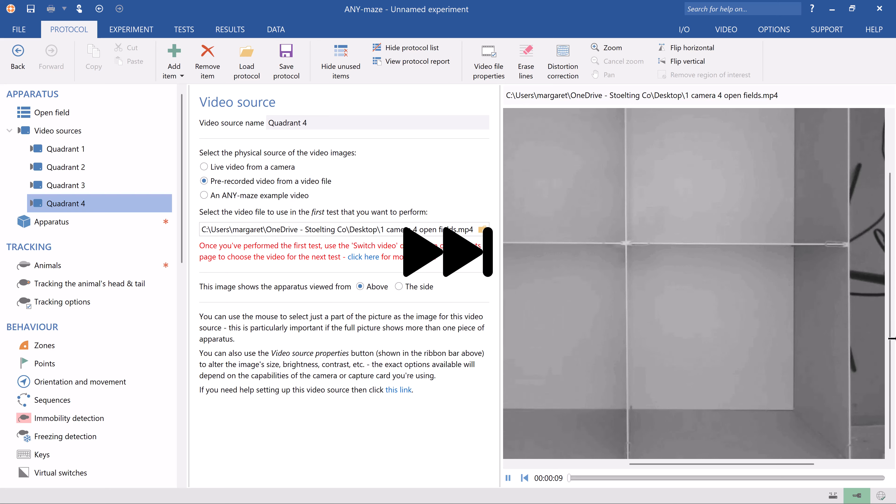
left_click_drag(625, 243, 846, 458)
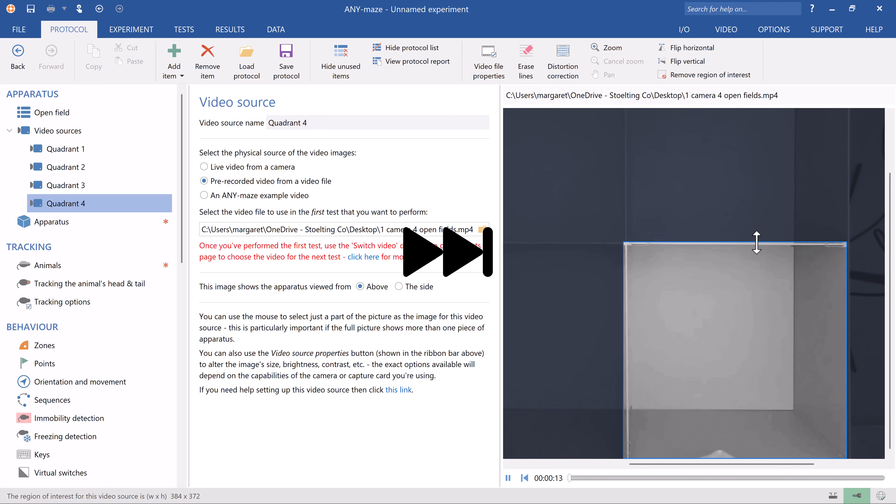
left_click_drag(747, 299, 748, 297)
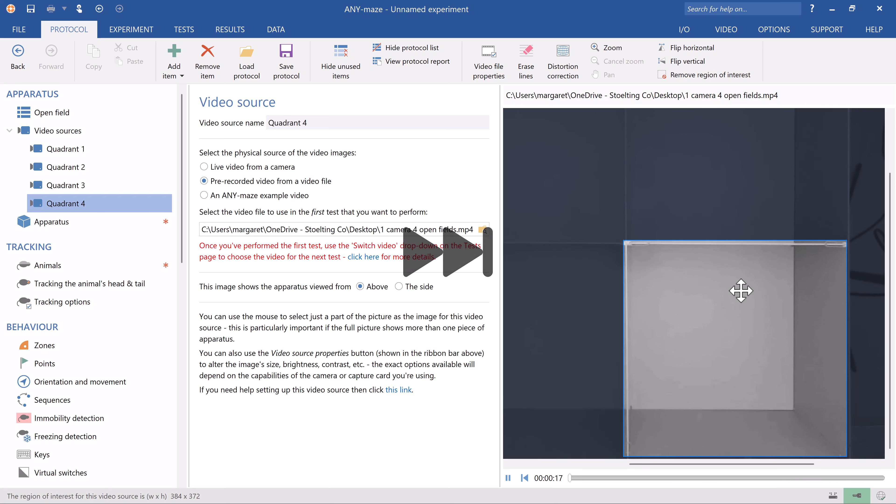
Step: Add a new apparatus named Quadrant 1 using the Quadrant 1 video source
right_click(151, 222)
left_click(162, 229)
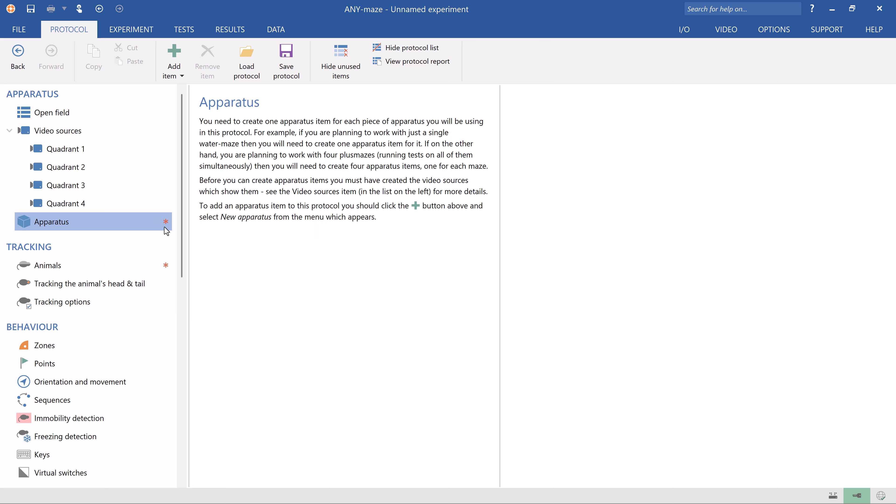
type("Quad")
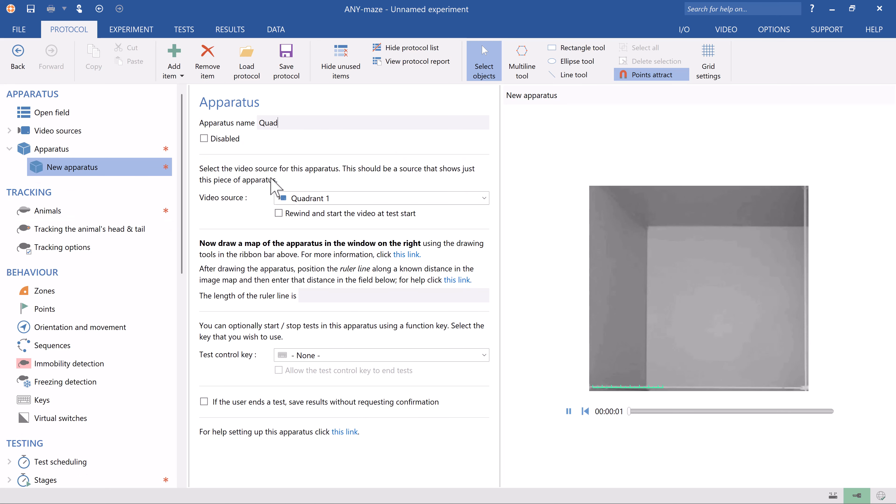
type("rant 1")
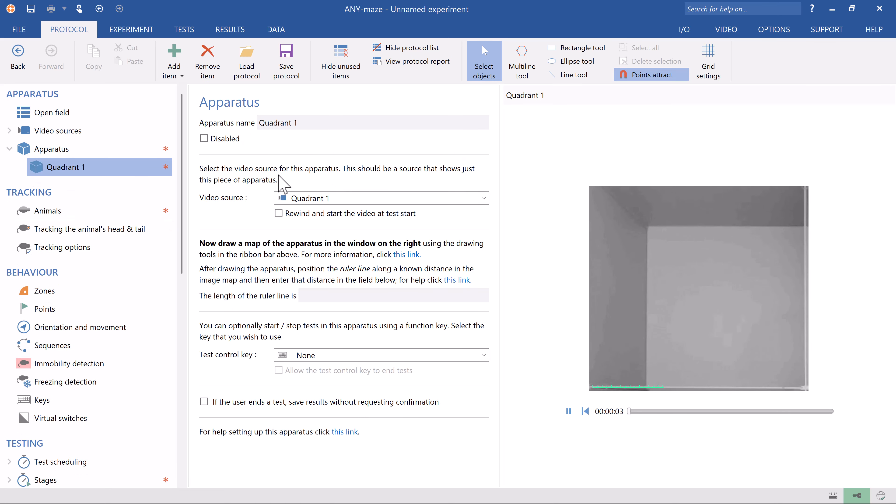
Step: Draw a rectangle map over Quadrant 1's open field and set its ruler line length to 400mm
left_click(568, 48)
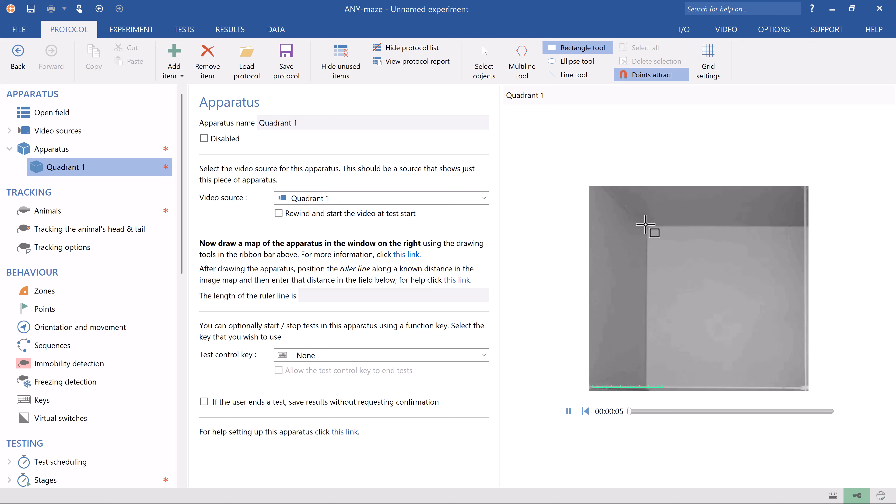
mouse_move(646, 225)
left_mouse_down()
mouse_move(680, 282)
mouse_move(807, 391)
left_mouse_up()
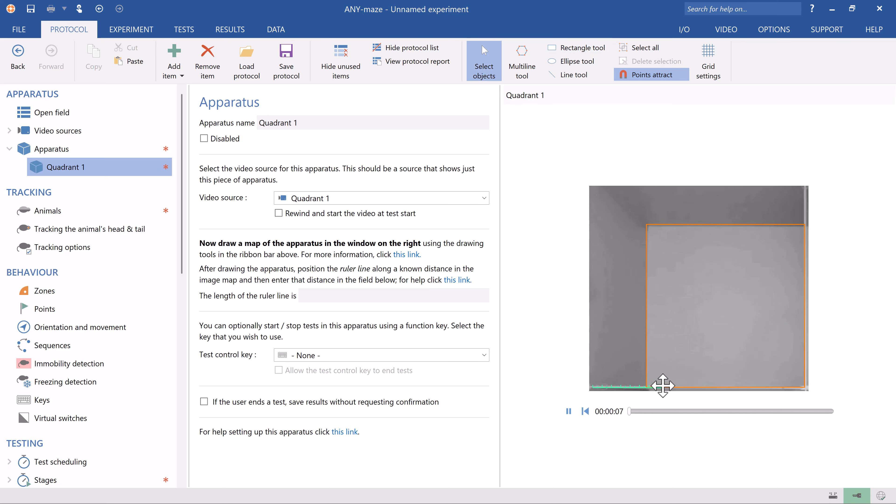
left_click_drag(645, 386, 798, 327)
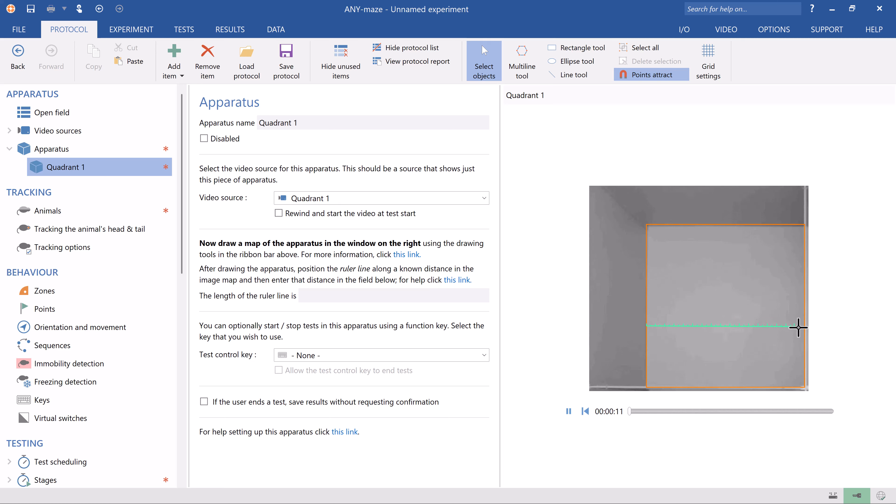
left_click(462, 295)
type("400mm")
key("Tab")
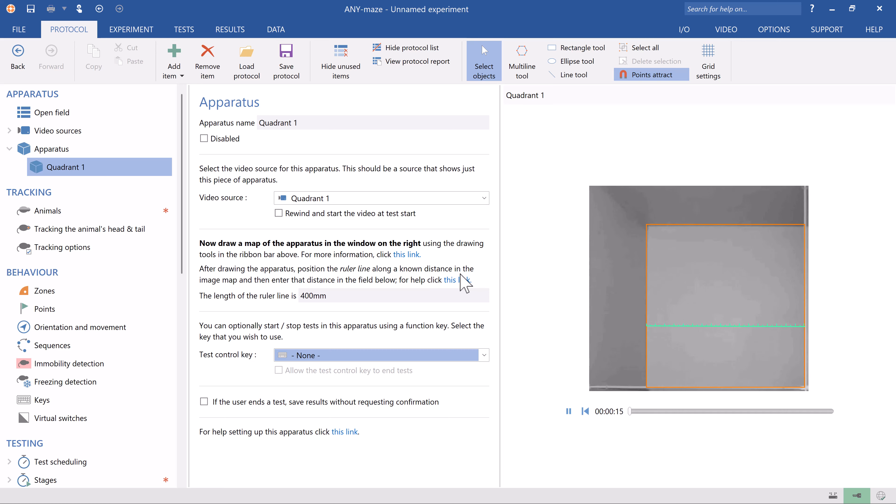
Step: Add an apparatus named Quadrant 2 with a rectangle map over its open field and a 400mm ruler line
right_click(159, 168)
left_click(180, 173)
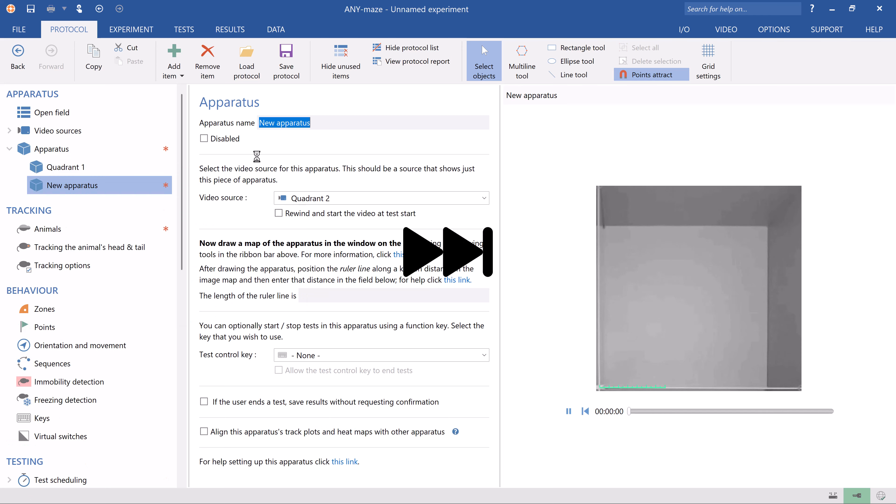
type("Quadrant 2")
left_click(581, 48)
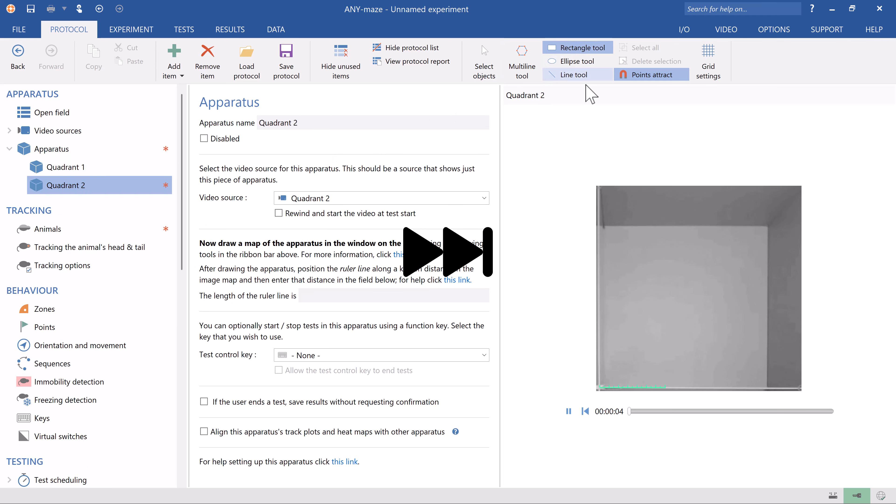
mouse_move(770, 225)
left_mouse_down()
mouse_move(600, 390)
mouse_move(603, 339)
left_mouse_up()
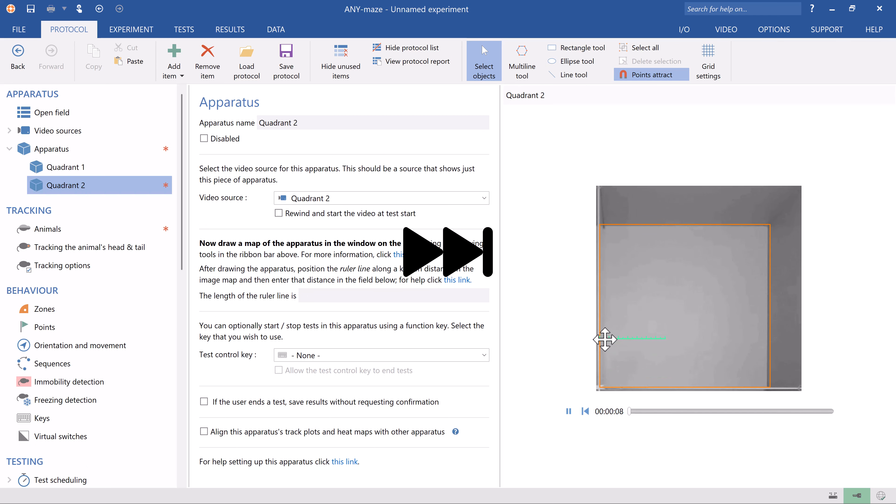
left_click_drag(664, 338, 769, 338)
left_click(333, 295)
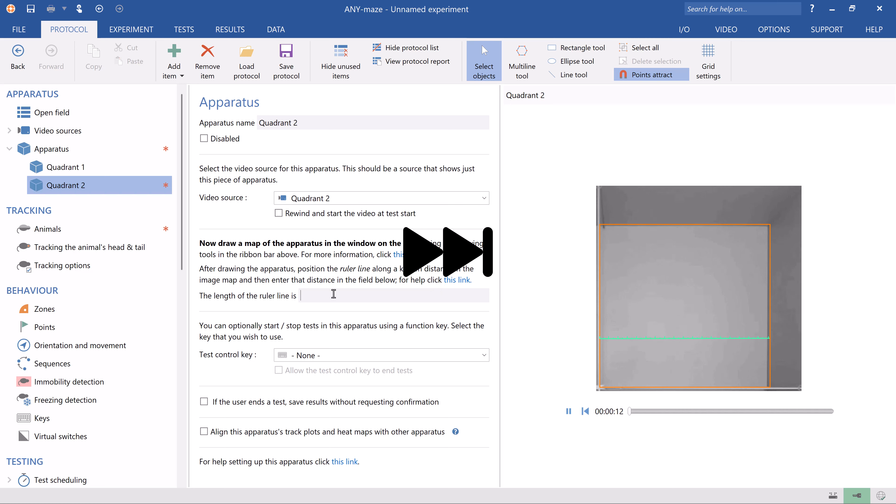
type("400mm")
key("Tab")
Step: Add an apparatus named Quadrant 3, draw a rectangle map over its open field and position the ruler line across it
right_click(153, 188)
left_click(166, 198)
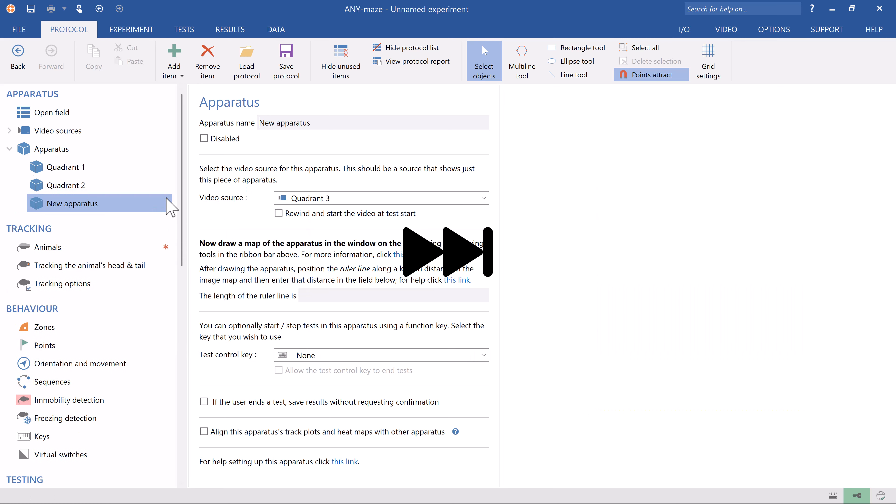
type("Quadrant 3")
left_click(578, 47)
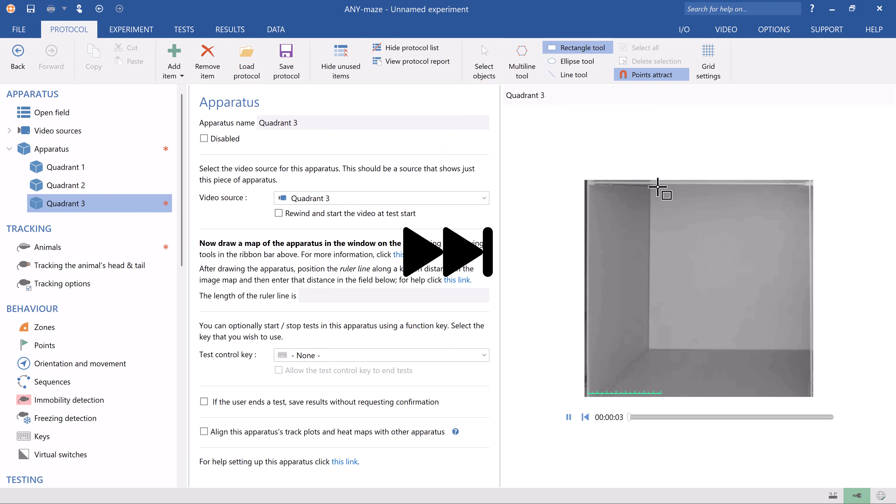
left_click_drag(648, 349, 809, 183)
mouse_move(625, 392)
left_mouse_down()
mouse_move(688, 292)
mouse_move(729, 269)
mouse_move(808, 269)
left_mouse_up()
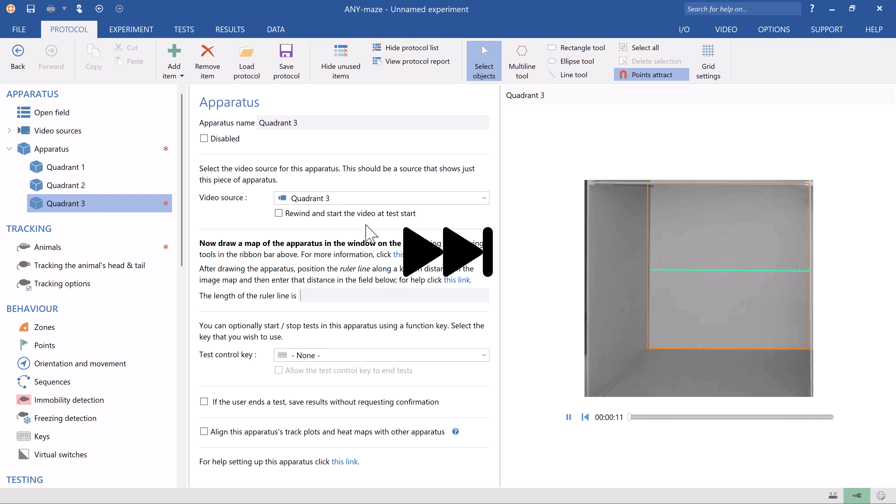
Step: Add an apparatus named Quadrant 4 with a rectangle map over its open field and a 400mm ruler line
right_click(124, 221)
left_click(143, 262)
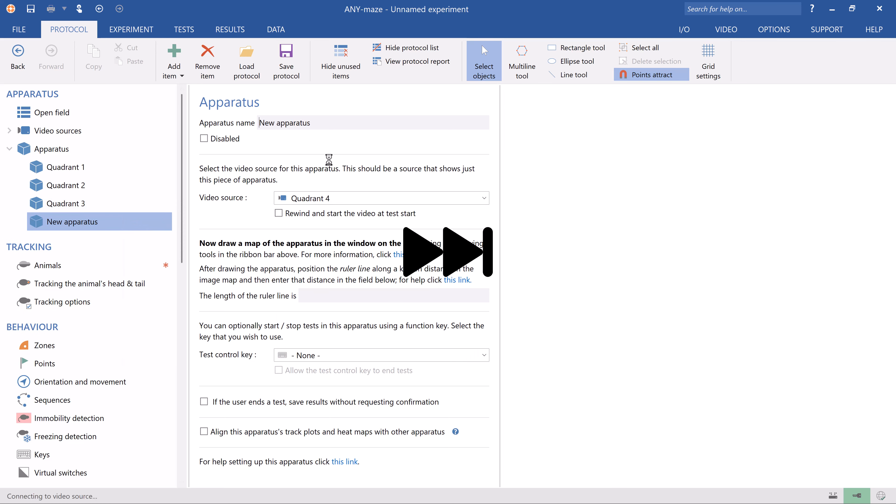
type("Quadrant 4")
left_click(582, 47)
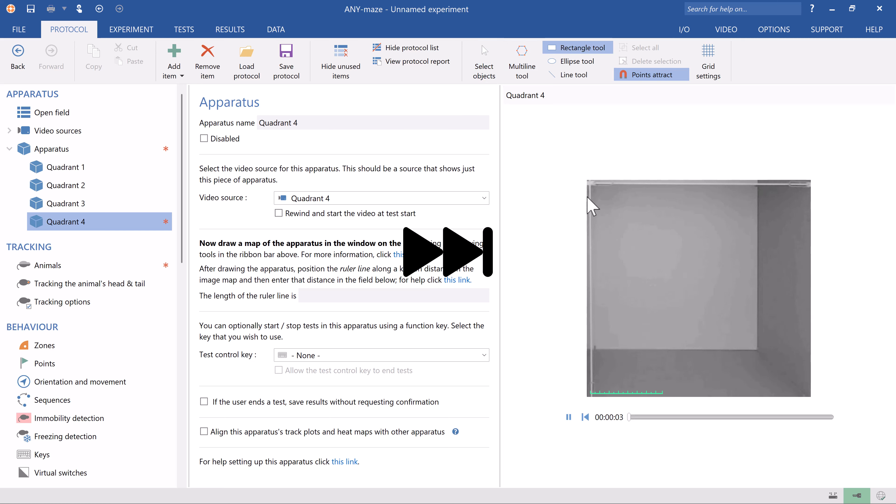
left_click_drag(590, 185, 760, 351)
left_click_drag(627, 392, 757, 275)
left_click(311, 296)
type("400mm")
key("Tab")
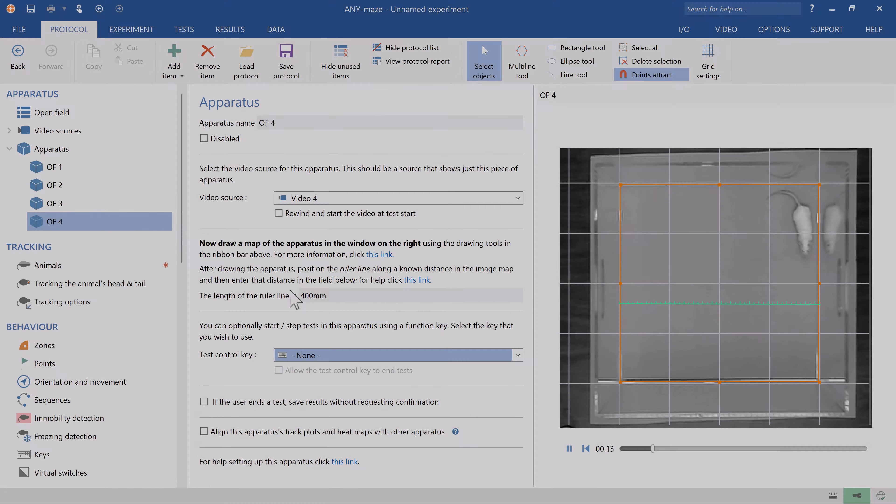
Step: Set the type of animals to track to mice
left_click(156, 266)
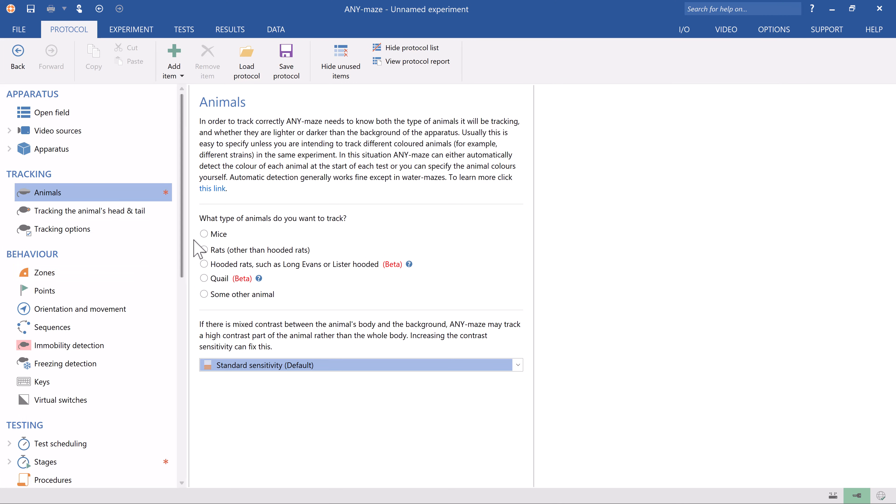
left_click(204, 234)
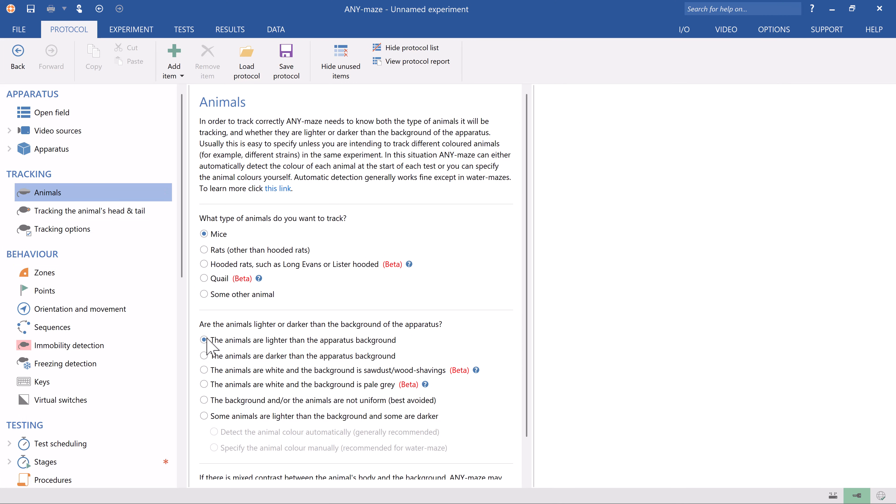
Step: Add a new standard zone named Center
right_click(141, 271)
left_click(166, 282)
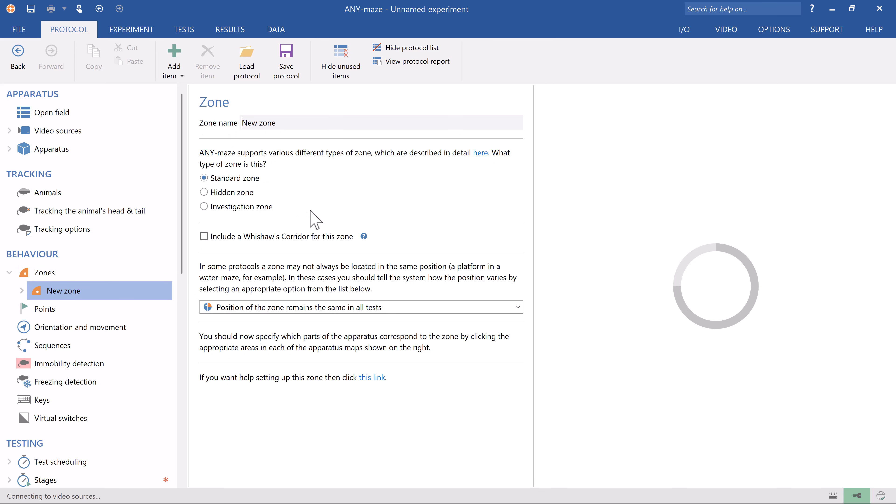
type("Center")
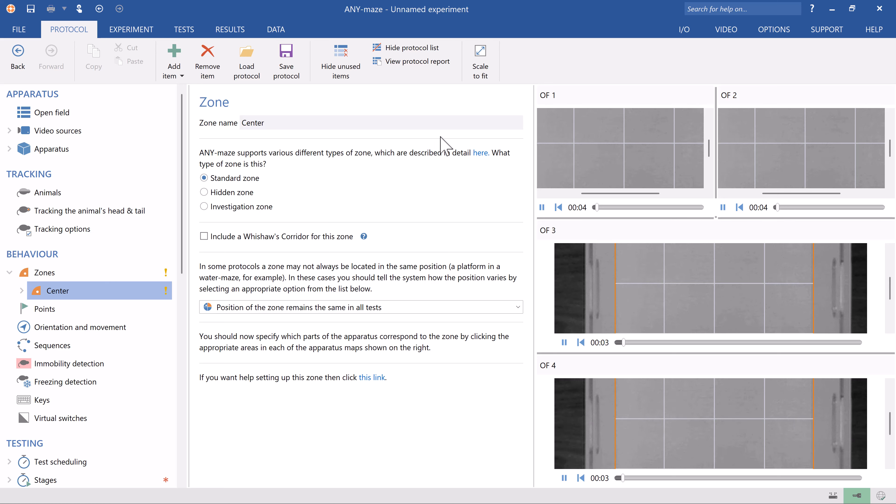
Step: Assign the four central grid squares of each open field map, OF 1 to OF 4, to the Center zone
left_click(480, 71)
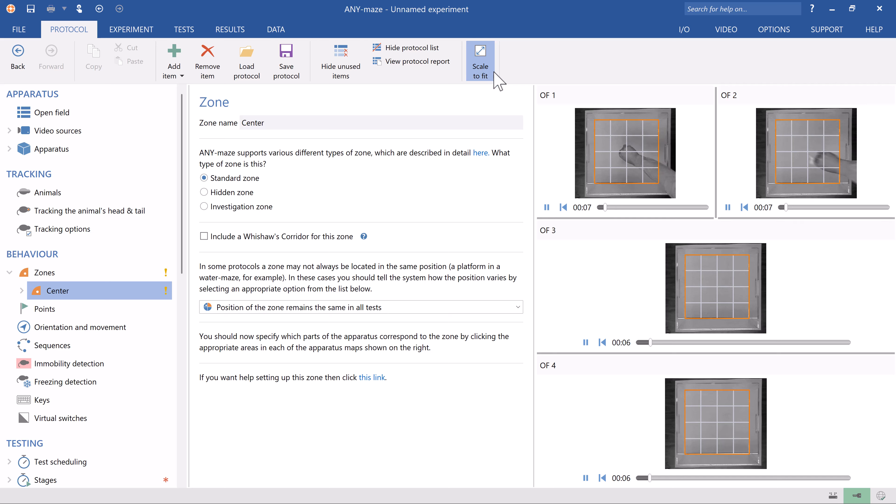
left_click(619, 143)
left_click(621, 160)
left_click(635, 159)
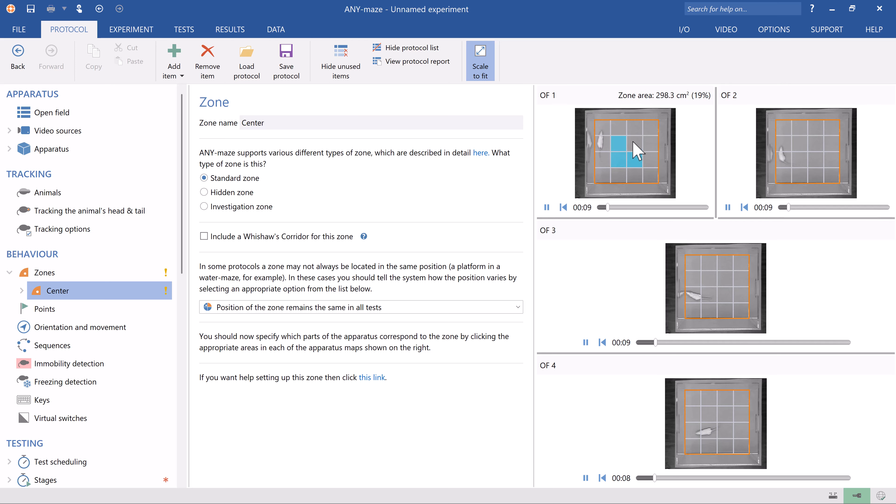
left_click(634, 144)
left_click(800, 144)
left_click(799, 159)
left_click(815, 159)
left_click(815, 144)
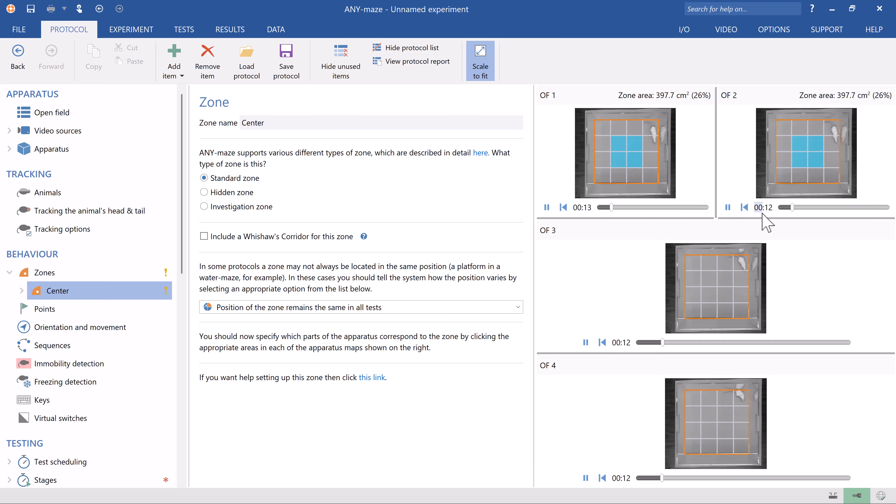
left_click(709, 279)
left_click(709, 295)
left_click(725, 295)
left_click(725, 279)
left_click(709, 431)
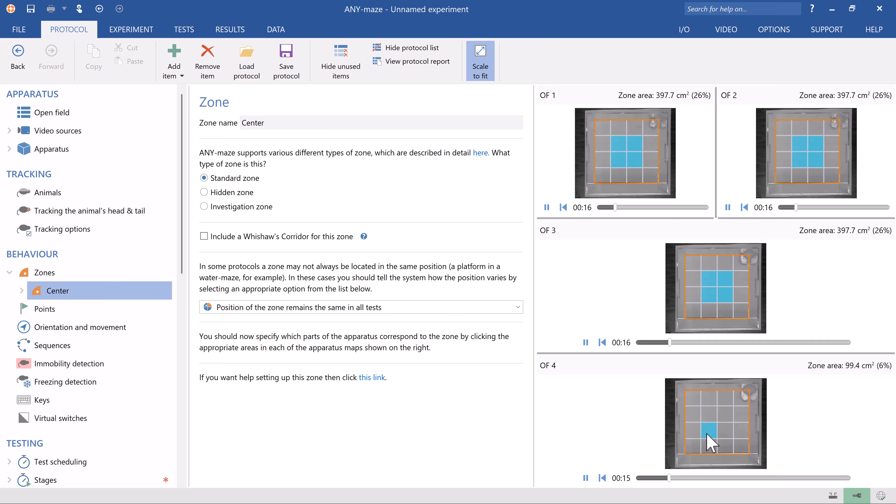
left_click(725, 430)
left_click(725, 414)
left_click(709, 414)
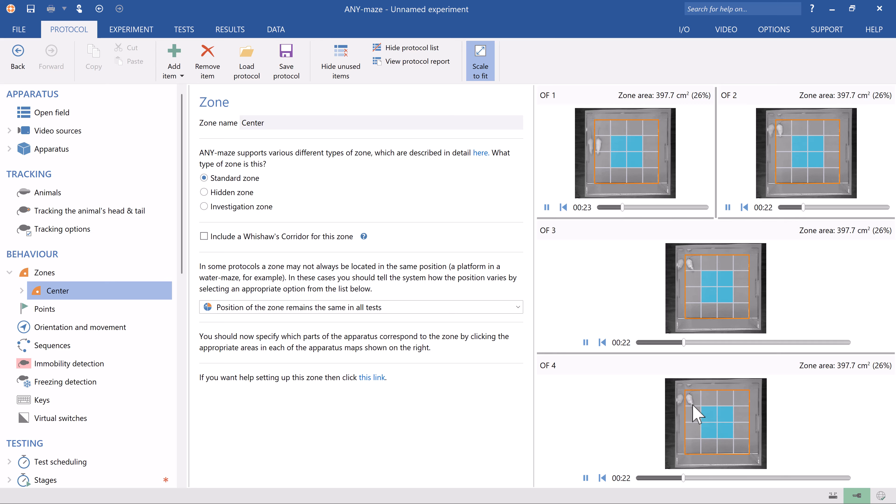
Step: Set the First stage's test duration to 60s
scroll(172, 219, "down", 3)
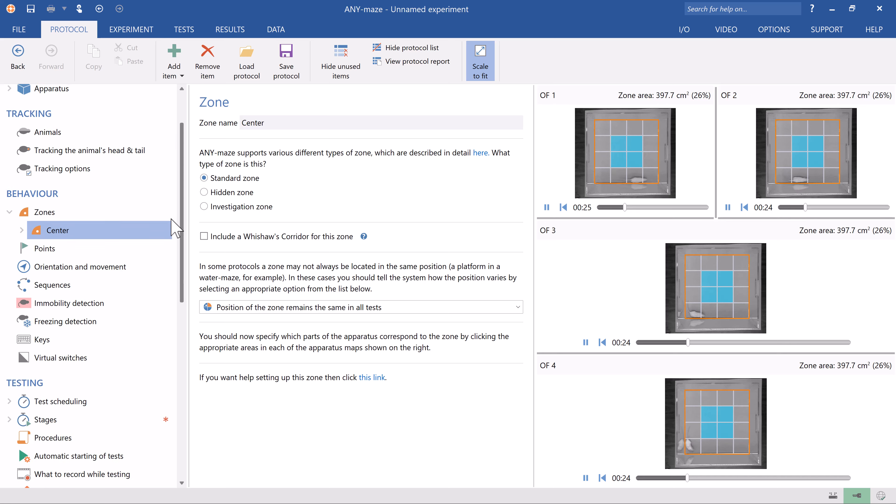
scroll(172, 229, "down", 5)
left_click(165, 278)
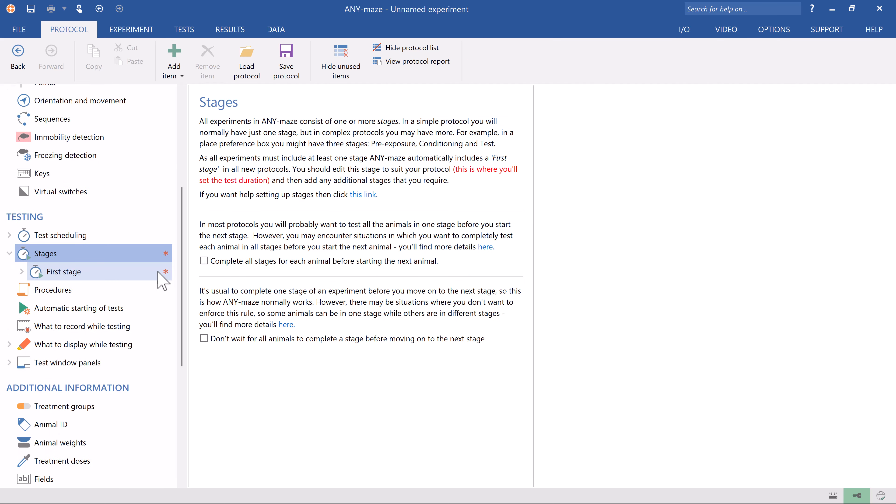
left_click(161, 278)
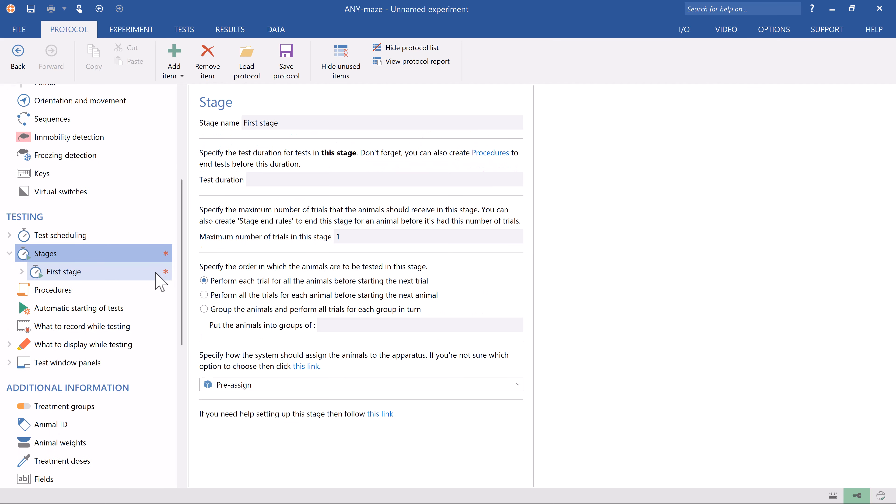
left_click(243, 183)
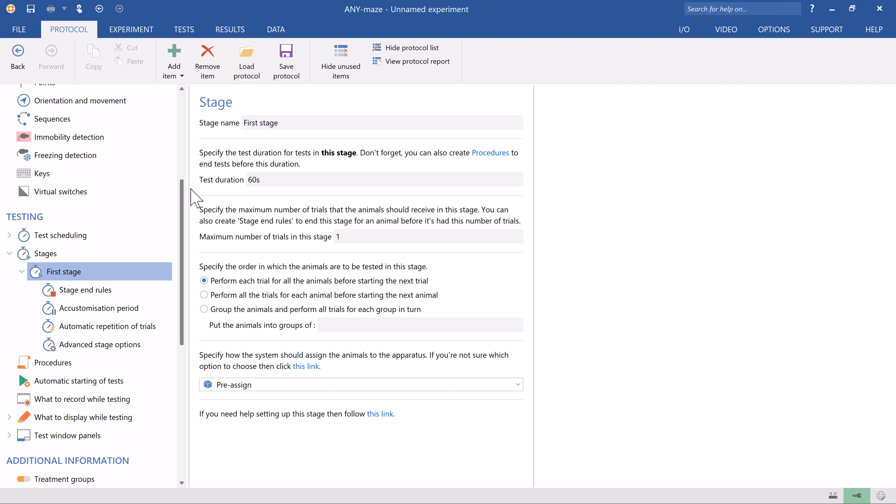
Step: Enable using your own IDs to refer to animals in the Animal ID settings
left_click_drag(183, 186, 183, 225)
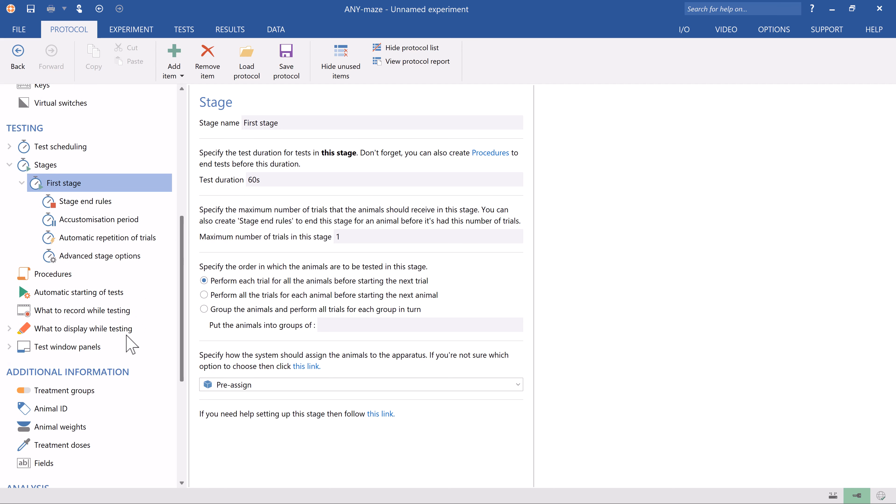
left_click(89, 410)
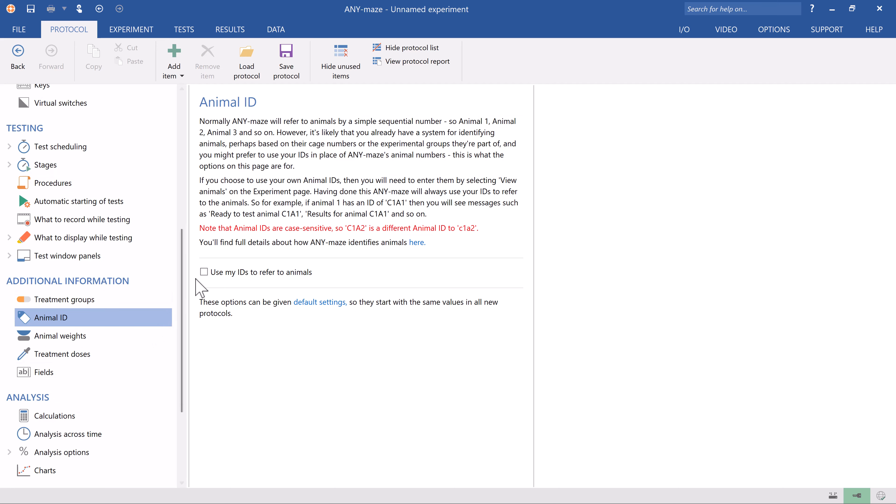
left_click(204, 272)
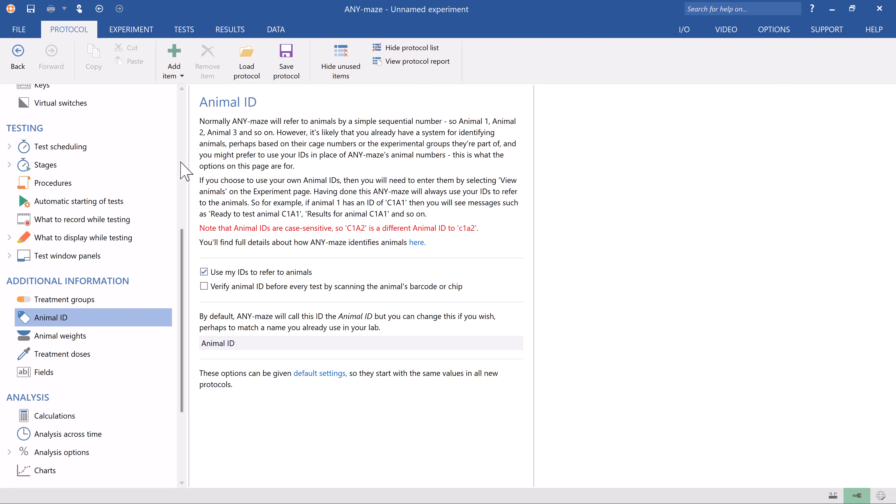
Step: Review the experiment's treatments and animal list
left_click(127, 32)
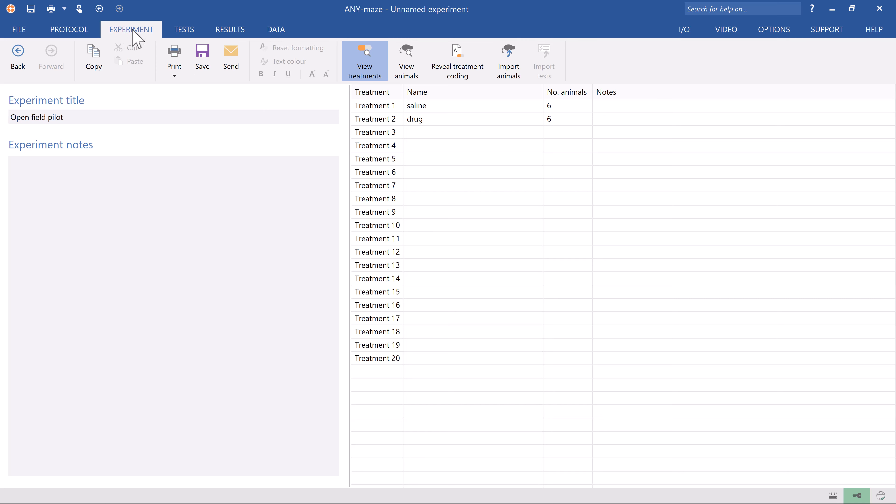
left_click(407, 59)
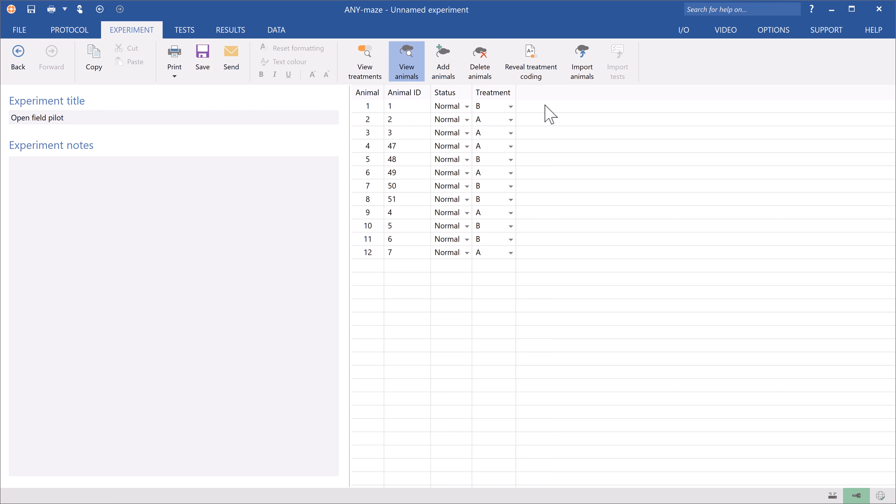
Step: On the tests page, switch OF 4's video to Animal 47.mp4
left_click(184, 30)
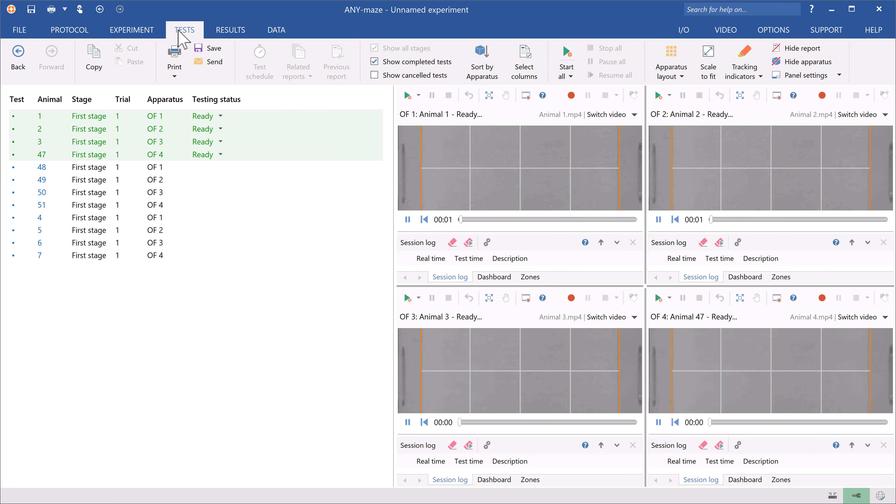
left_click(708, 60)
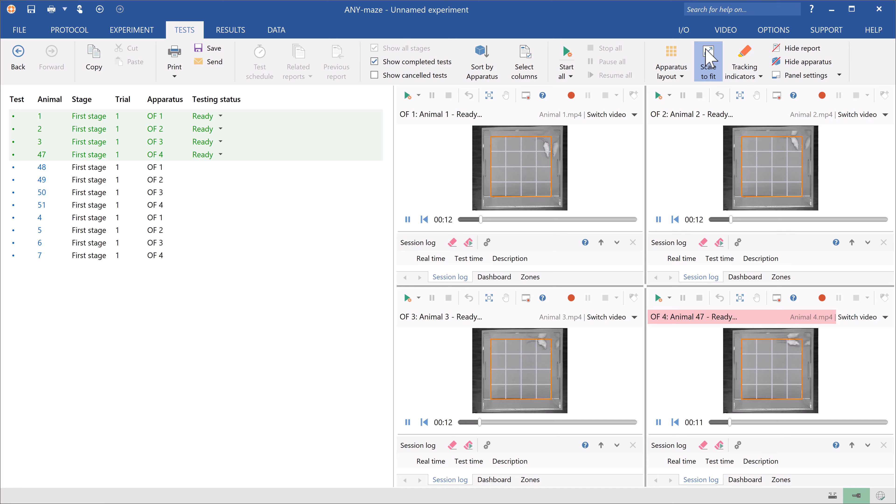
left_click(842, 317)
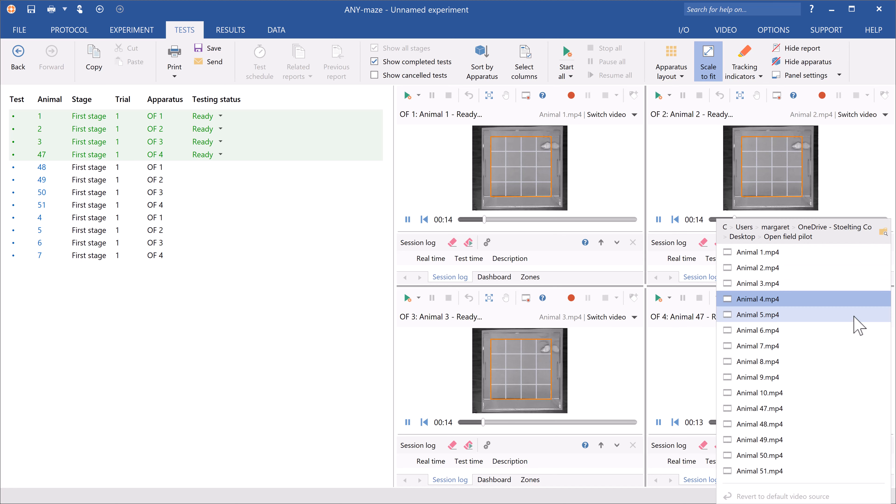
left_click(801, 409)
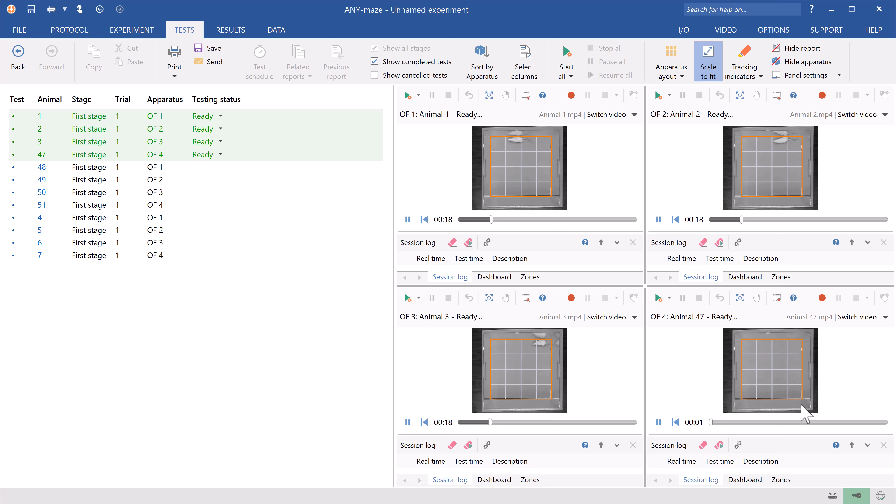